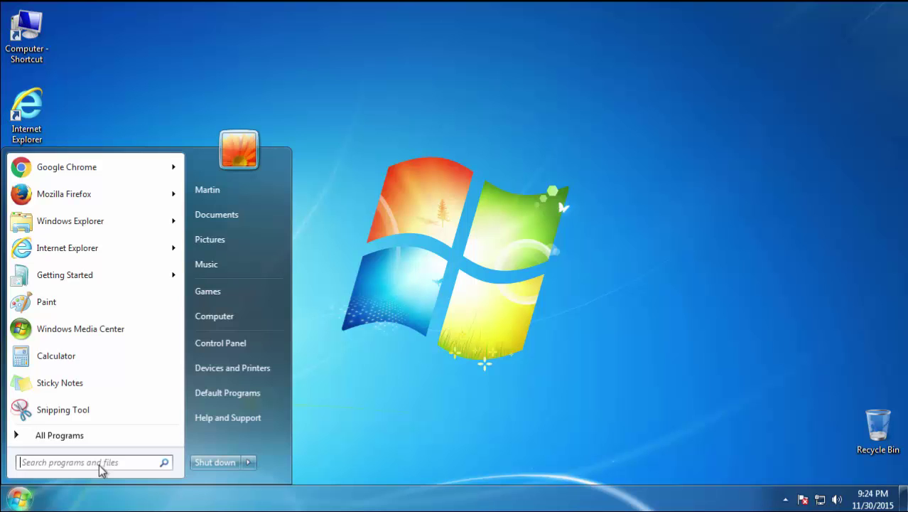
Uninstall Capricornus 1.1 from Programs and Features, sorting the list by install date to find it.
left_click(215, 346)
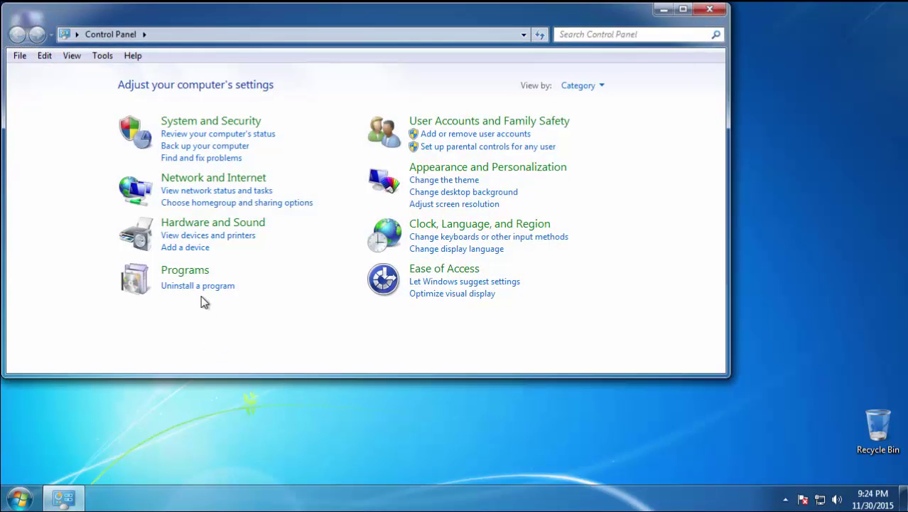
left_click(201, 288)
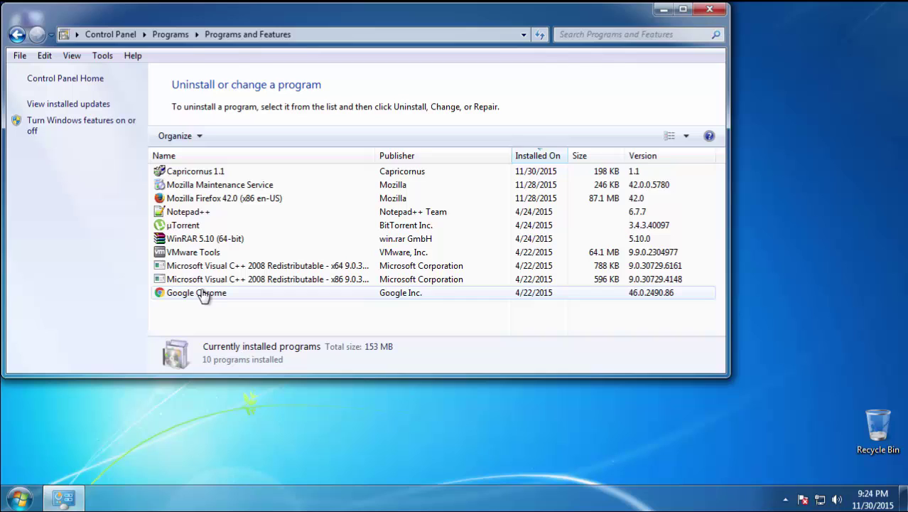
left_click(530, 156)
left_click(531, 156)
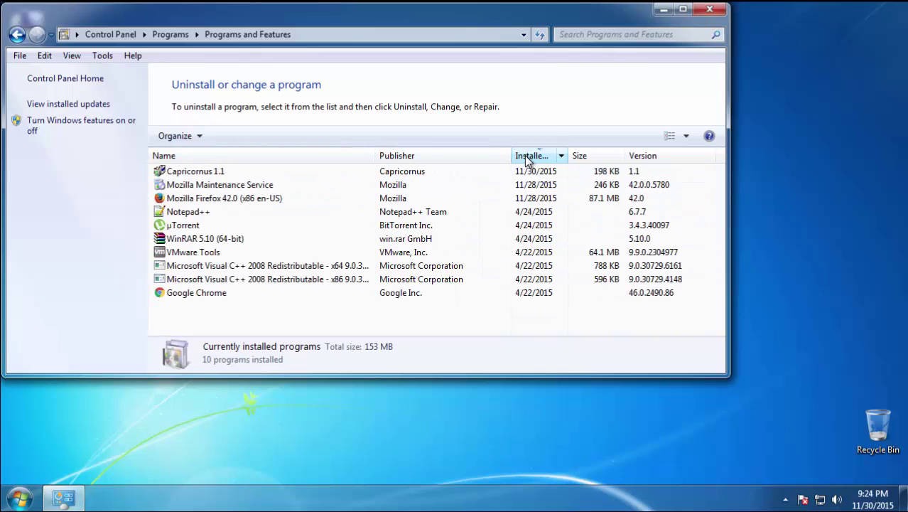
left_click(195, 172)
left_click(231, 136)
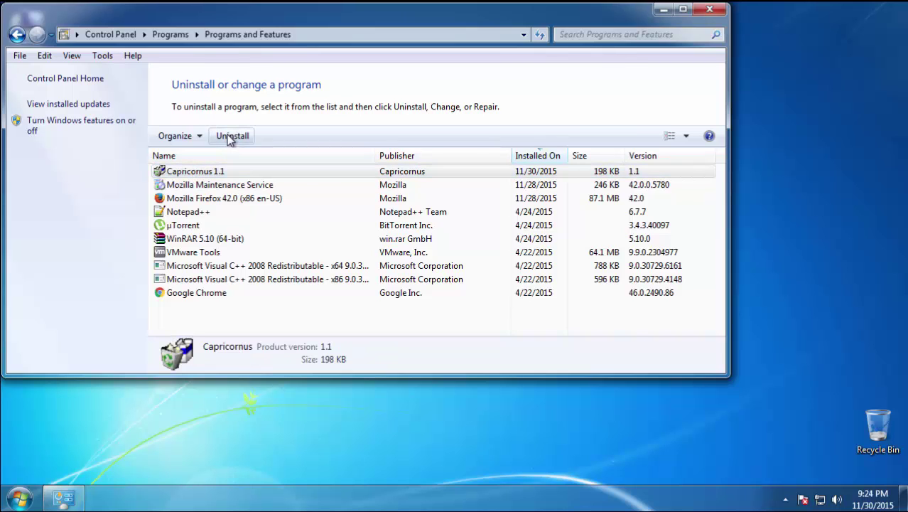
left_click(526, 380)
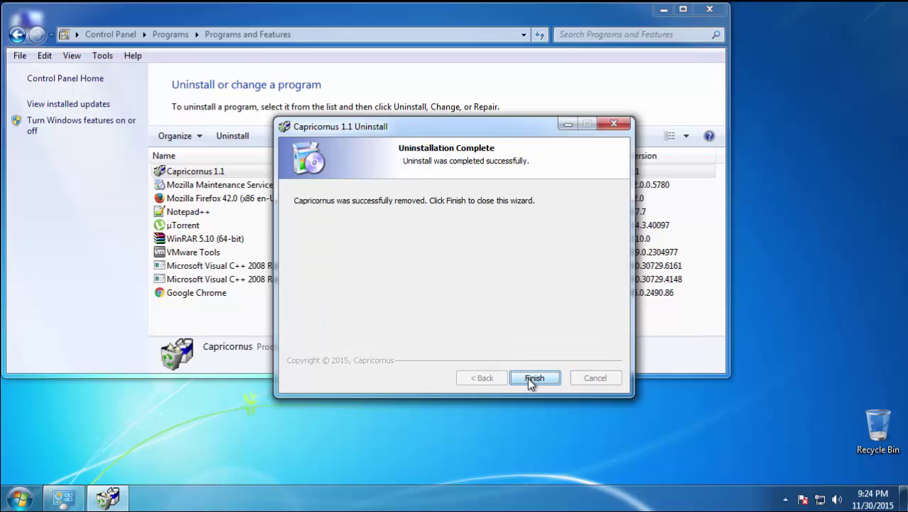
left_click(529, 378)
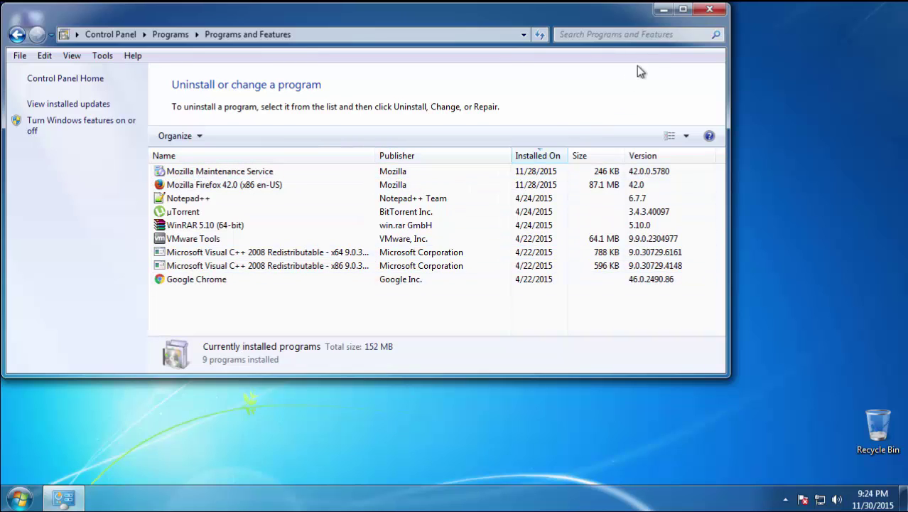
Close the programs list, restart Windows, and choose Safe Mode from the F8 boot menu.
left_click(711, 12)
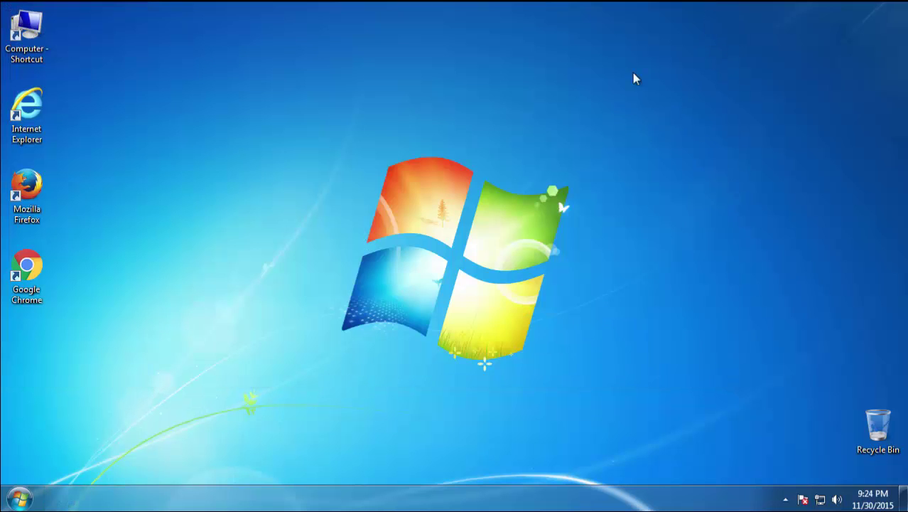
left_click(28, 496)
mouse_move(248, 462)
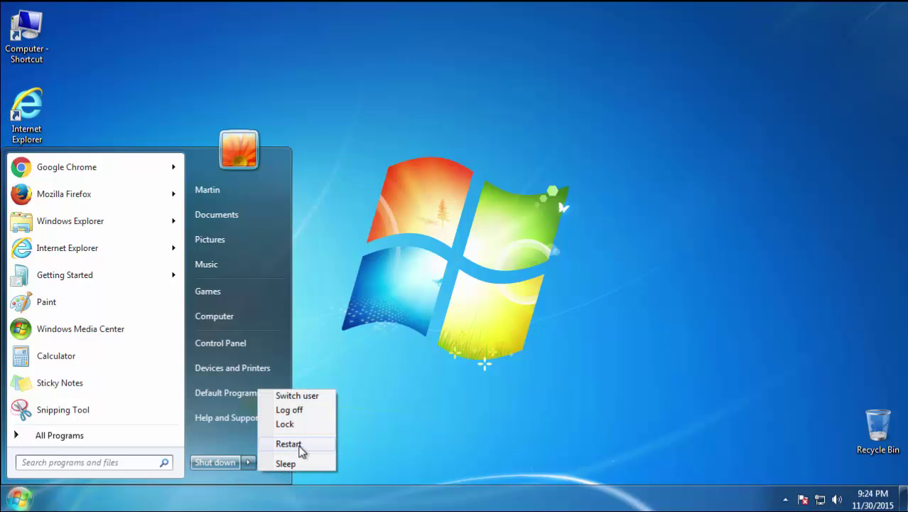
left_click(298, 446)
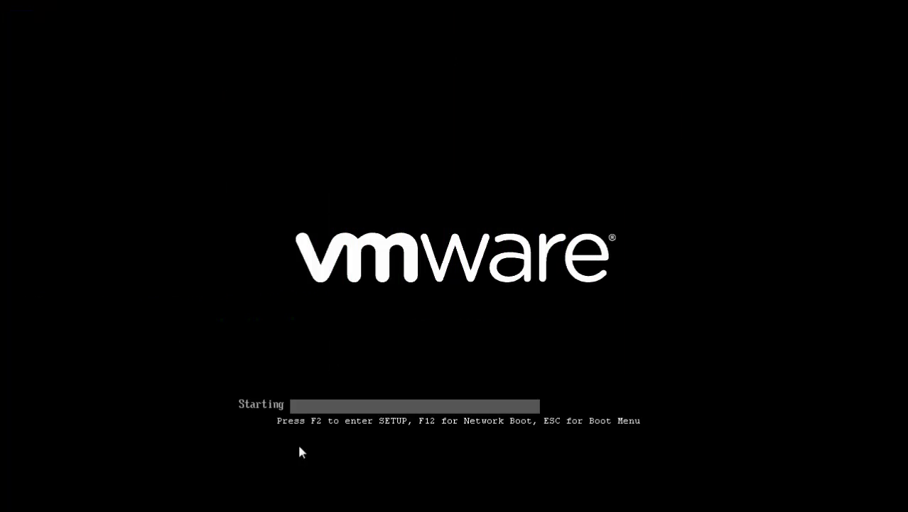
key("F8")
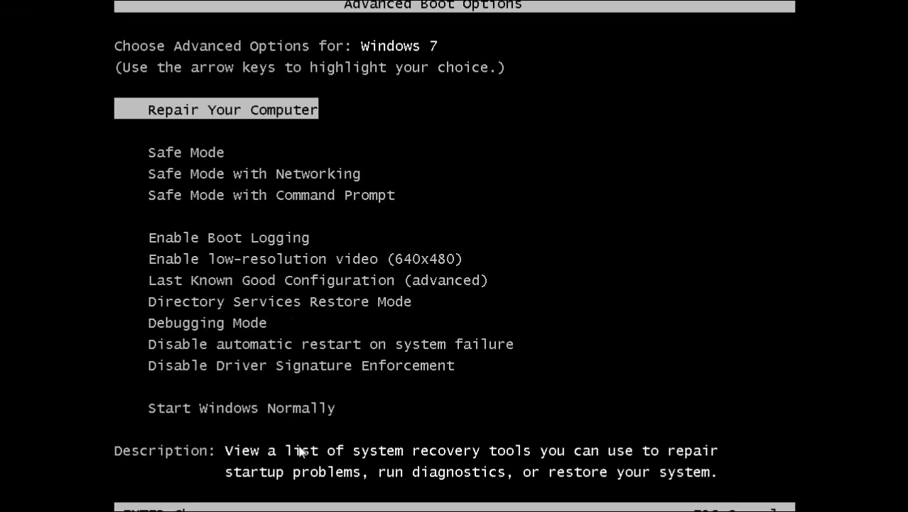
key("Down")
key("Return")
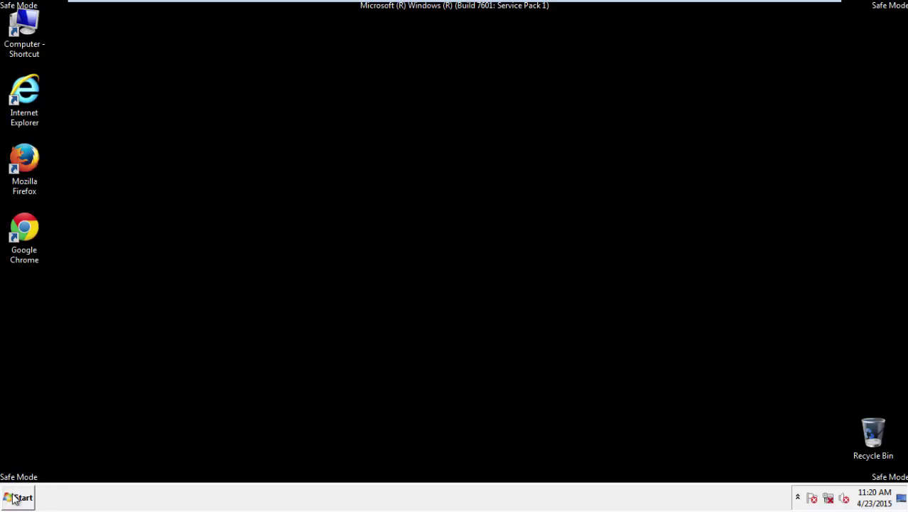
Launch Registry Editor by searching 'regedit' in the Start menu.
left_click(14, 499)
left_click(42, 467)
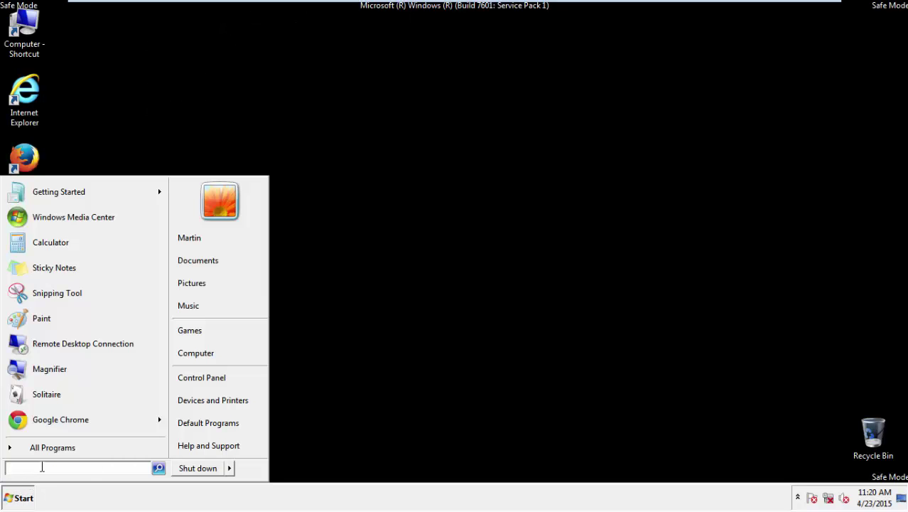
type("regedit")
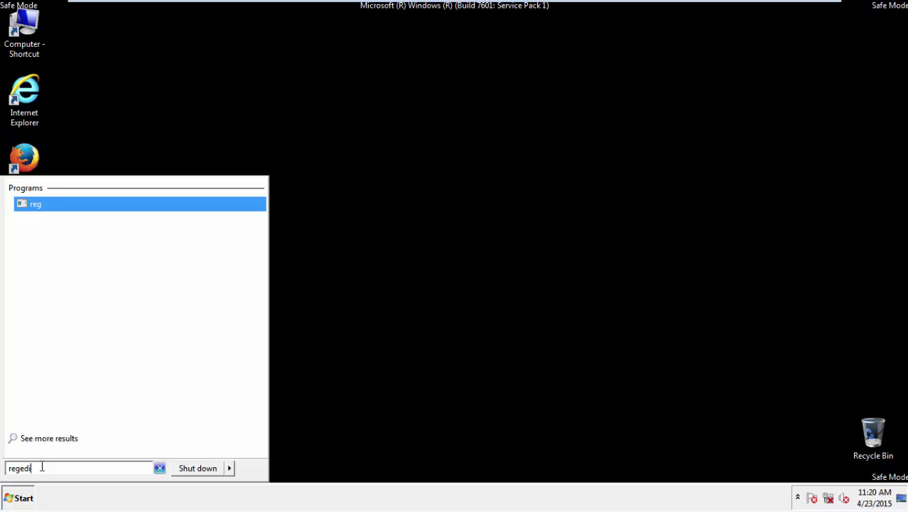
key("Return")
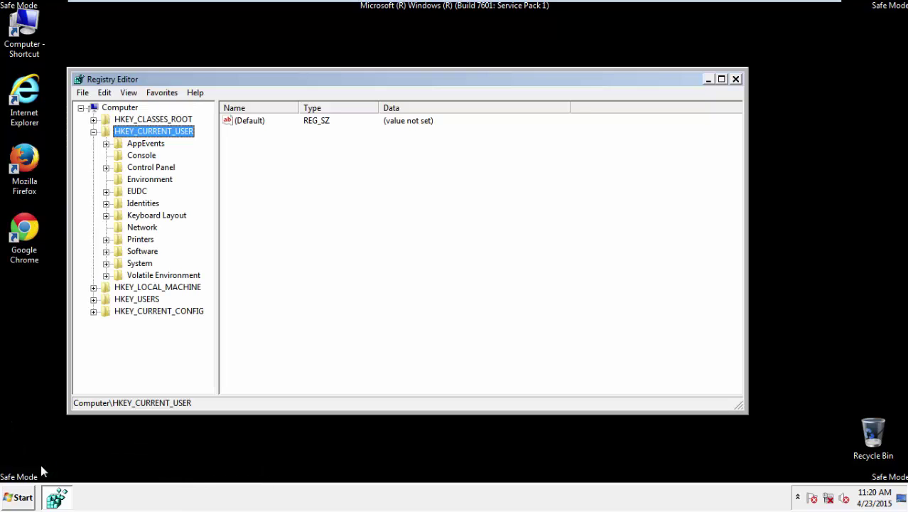
Expand HKEY_CURRENT_USER\Software\Microsoft\Internet Explorer in the registry tree.
left_click(93, 131)
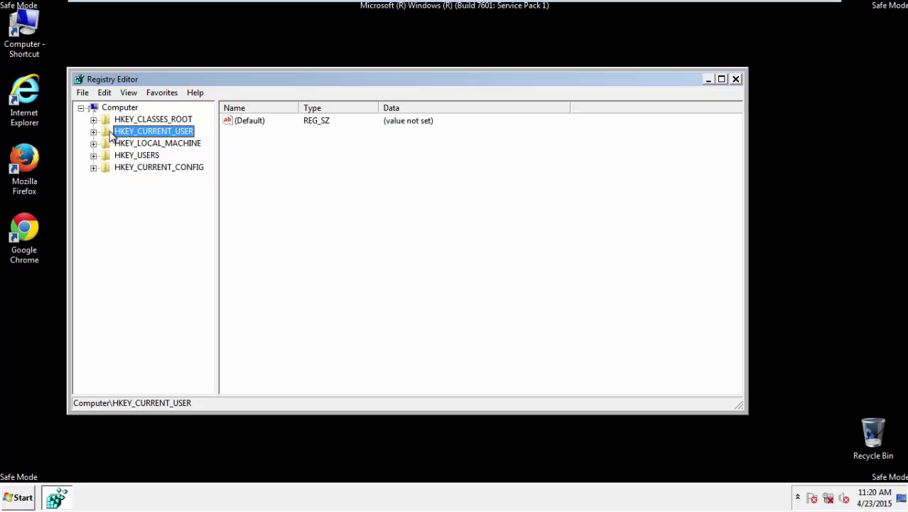
double_click(149, 135)
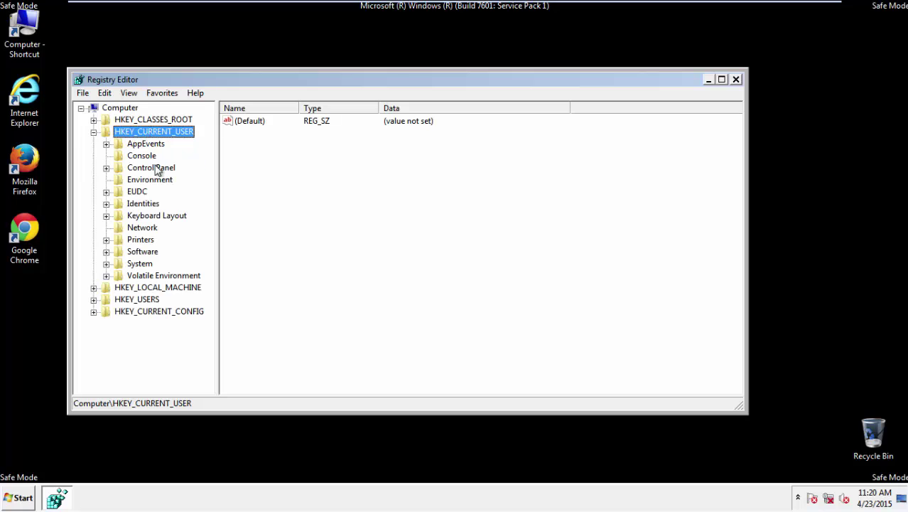
double_click(142, 252)
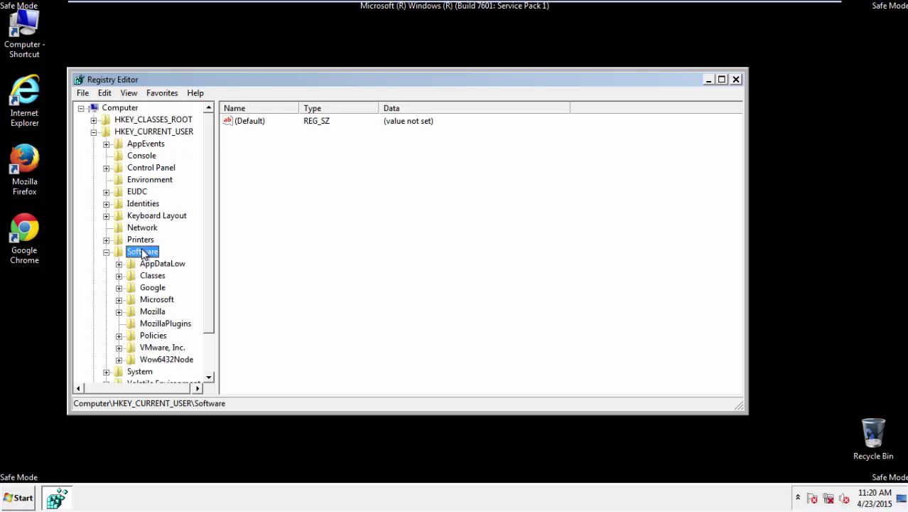
double_click(155, 299)
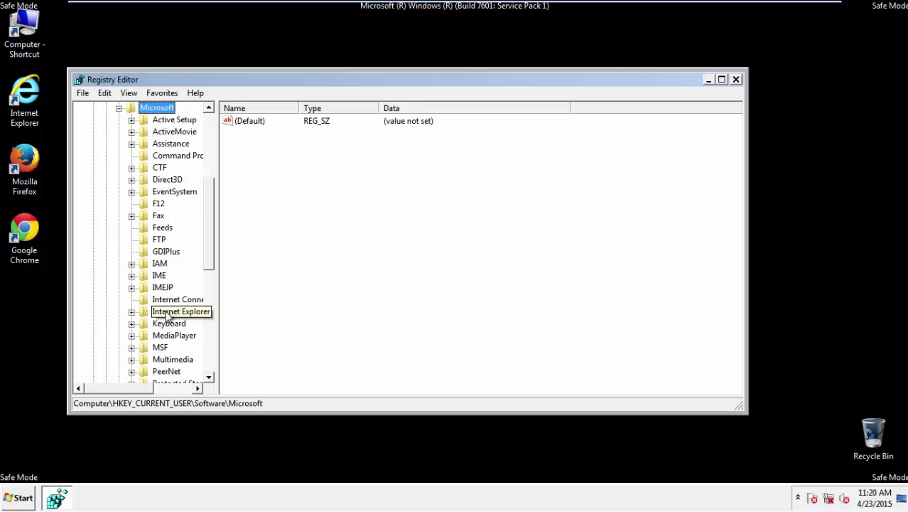
double_click(169, 317)
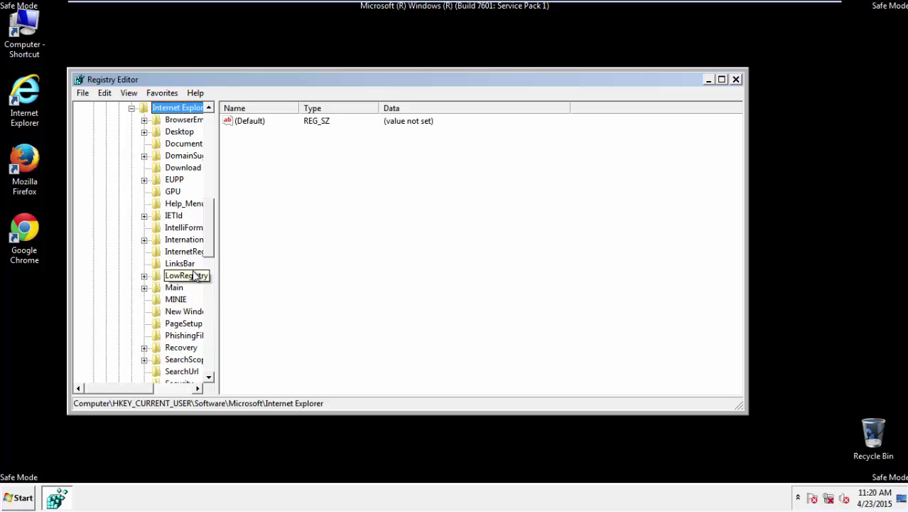
scroll(211, 243, "down", 1)
scroll(211, 243, "down", 1)
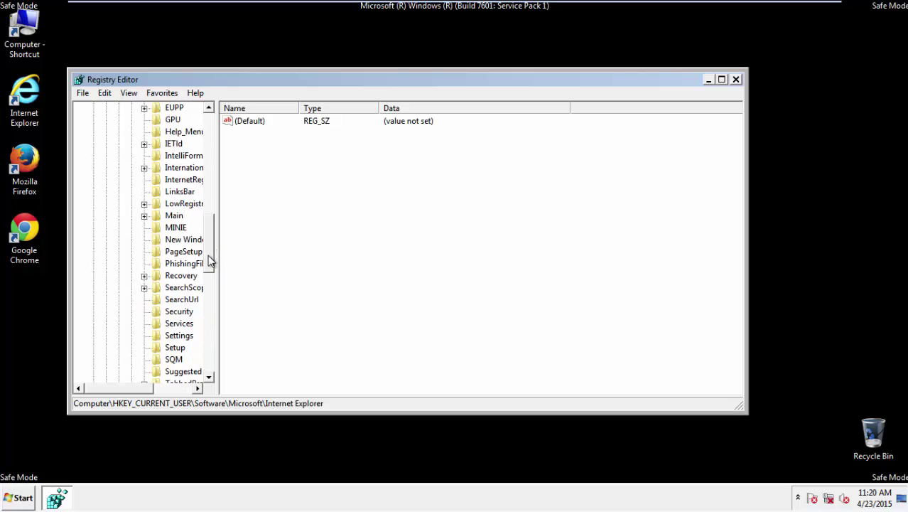
Delete the HereIAmAds Start Page value under Internet Explorer\Main, then close Registry Editor.
left_click(174, 217)
double_click(173, 217)
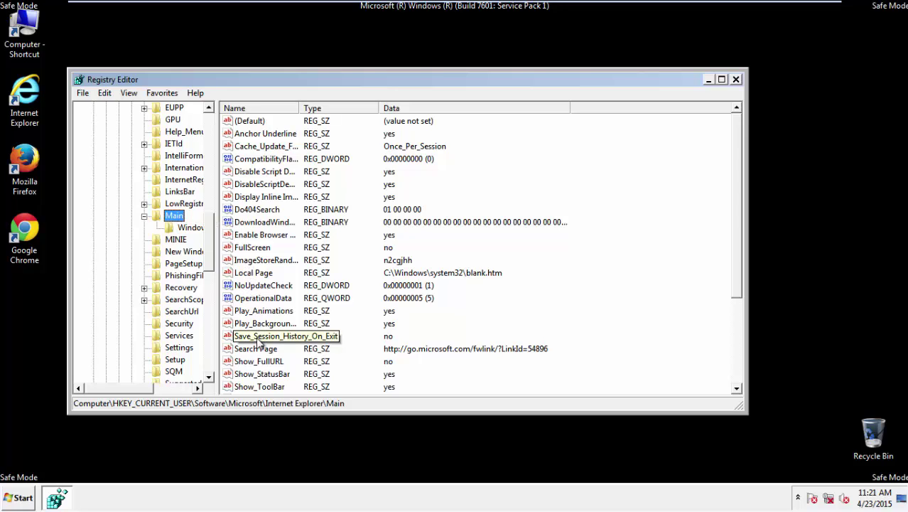
scroll(259, 343, "down", 3)
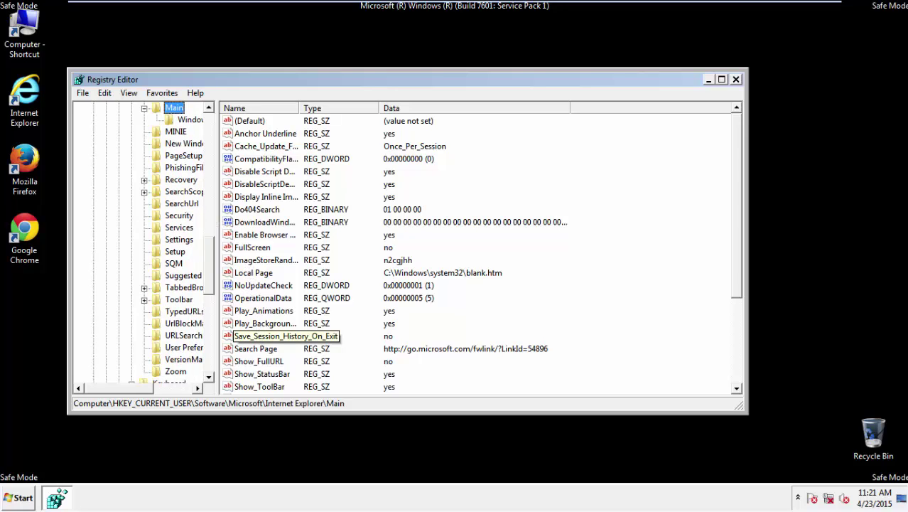
left_click_drag(737, 256, 732, 344)
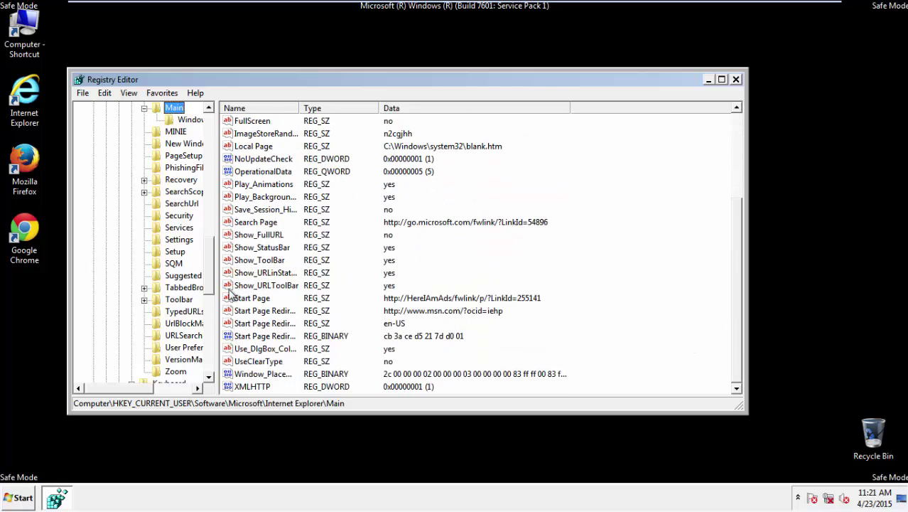
left_click(253, 299)
right_click(242, 304)
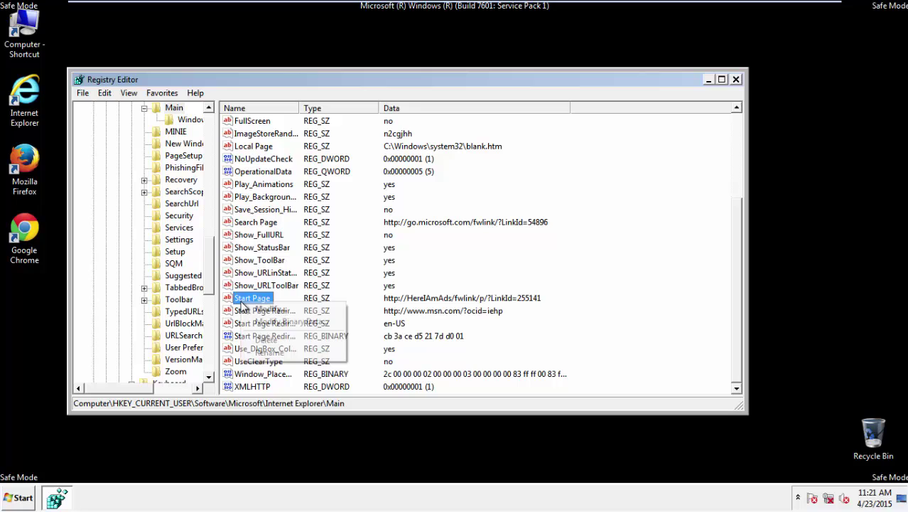
left_click(265, 340)
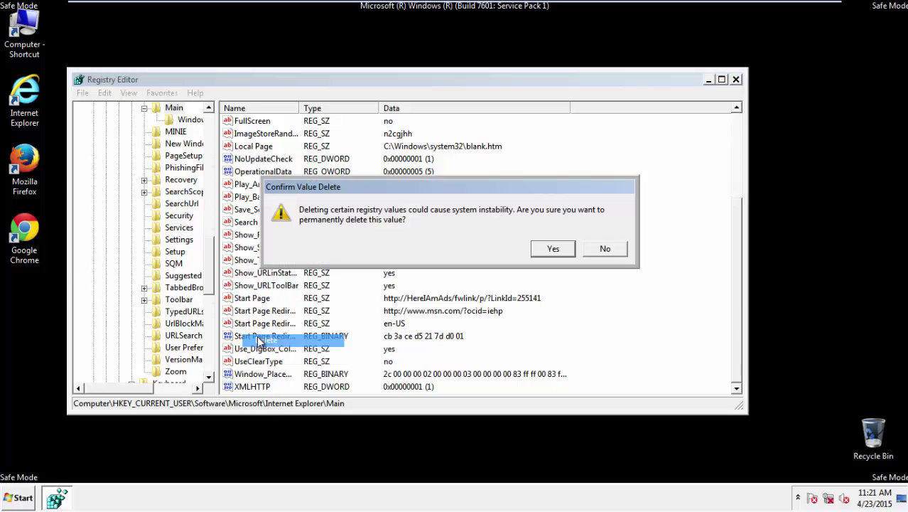
left_click(550, 248)
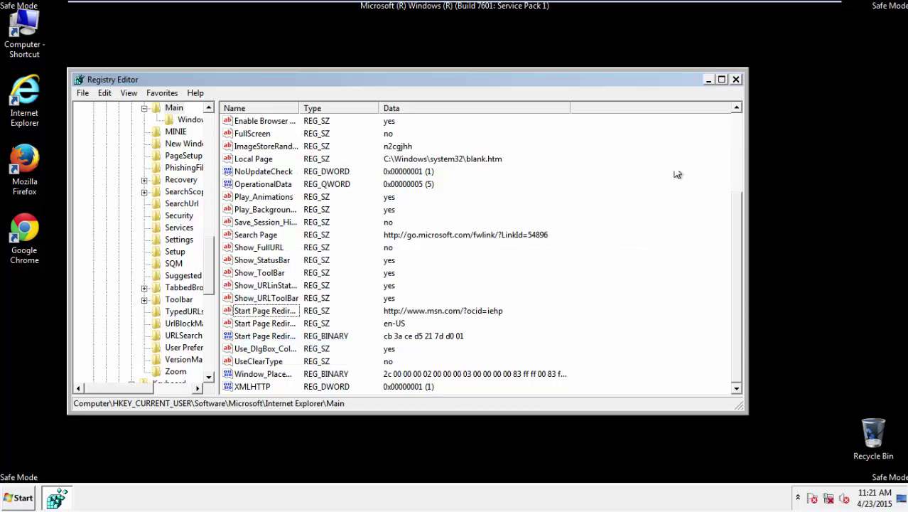
left_click(735, 80)
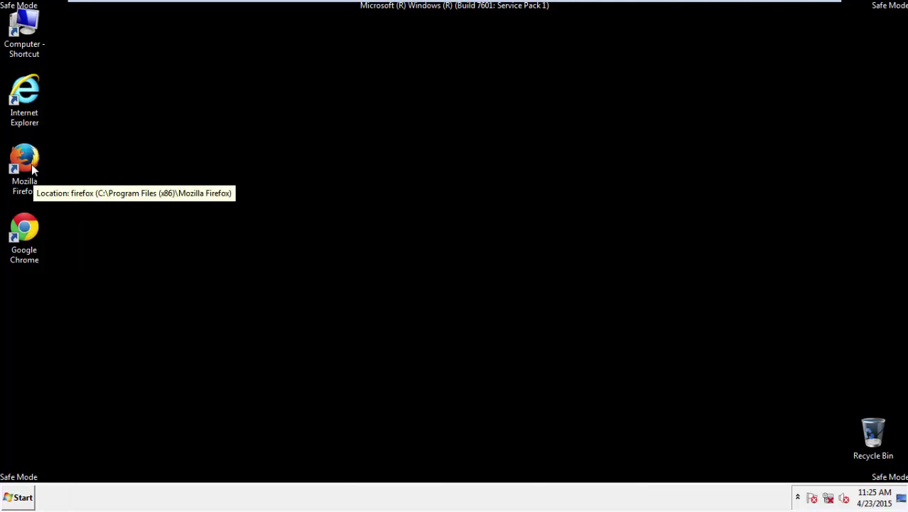
Launch Firefox, decline the default-browser prompt, and get the menu bar showing.
double_click(33, 166)
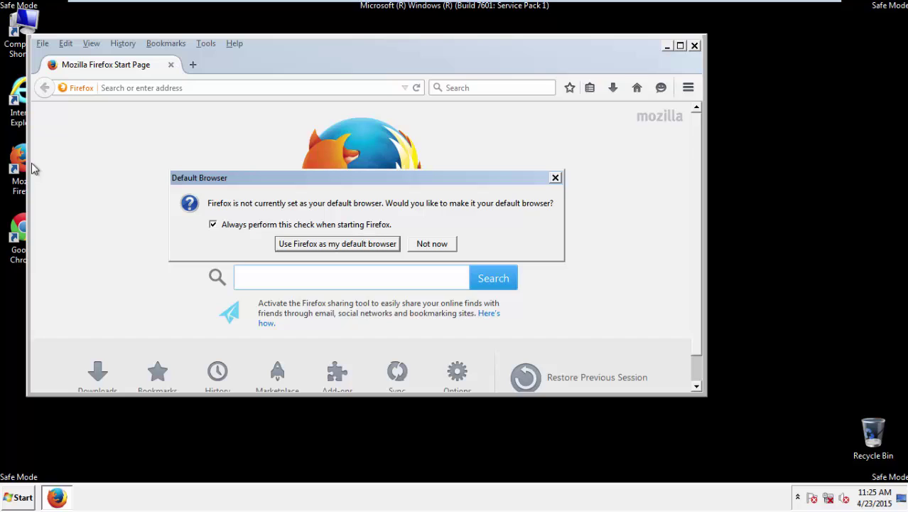
left_click(432, 243)
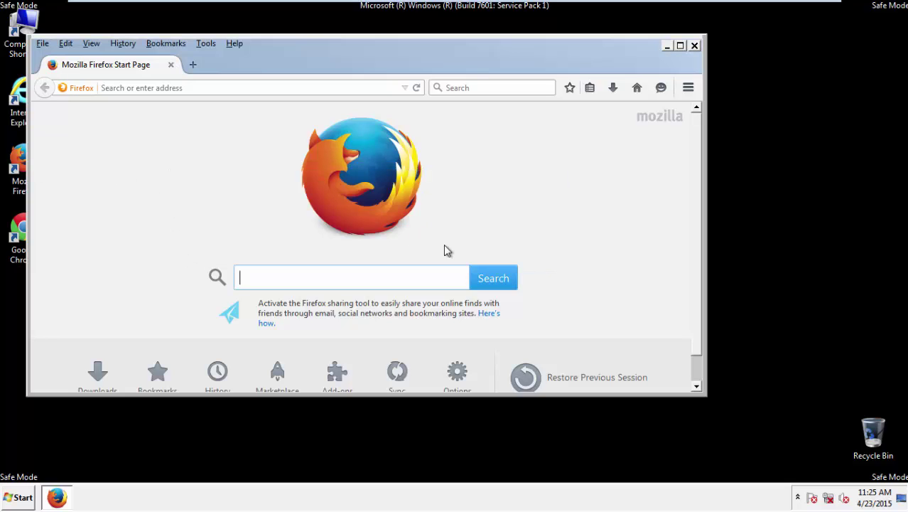
right_click(279, 56)
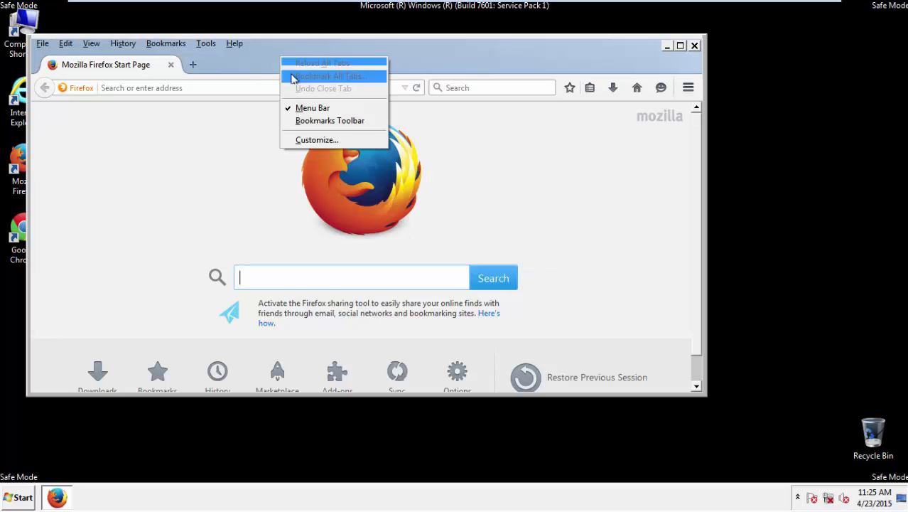
left_click(307, 109)
right_click(286, 58)
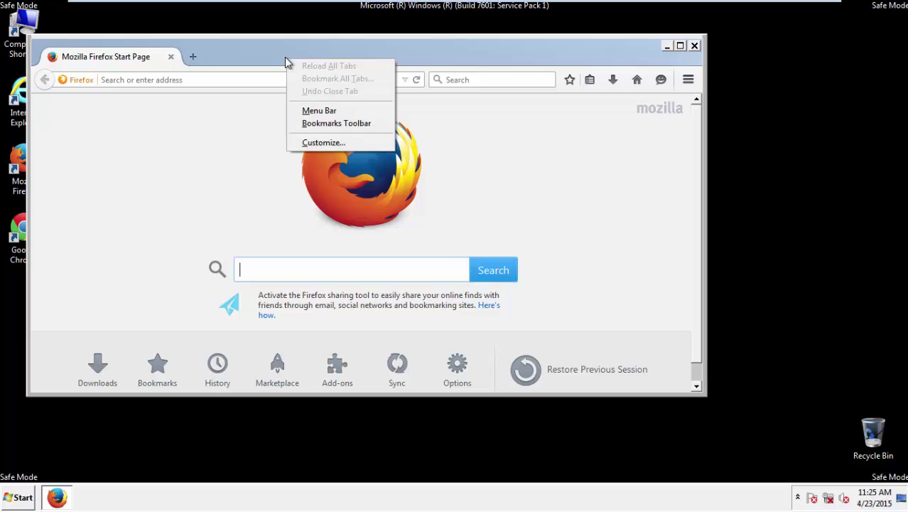
left_click(304, 110)
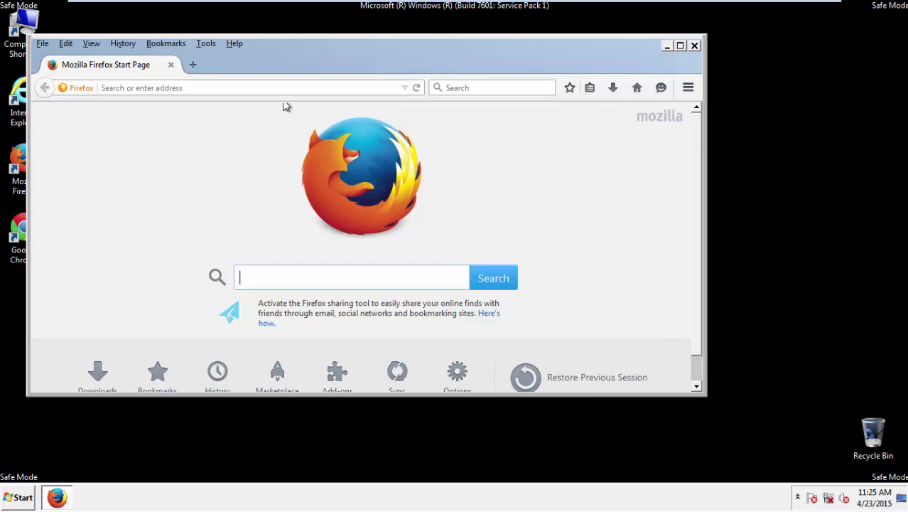
Clear all Firefox history, cookies, cache and site preferences with time range Everything.
left_click(123, 45)
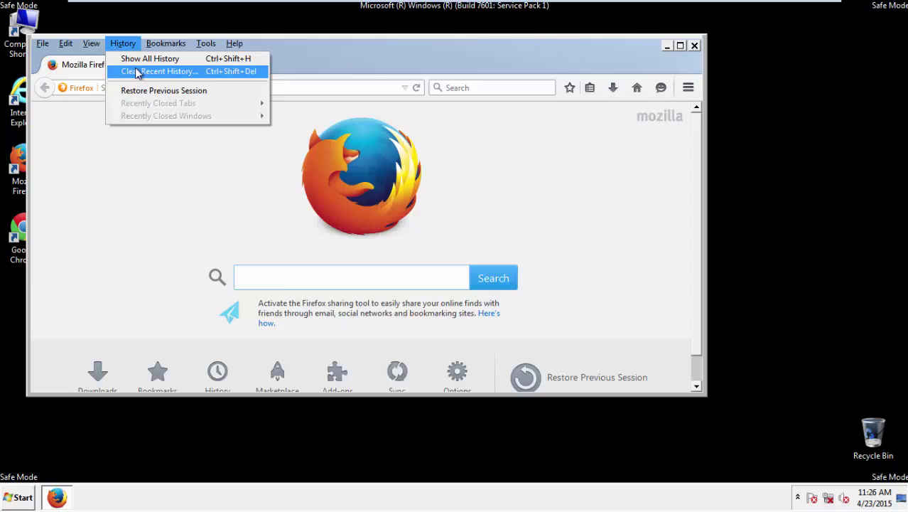
left_click(137, 72)
left_click(338, 196)
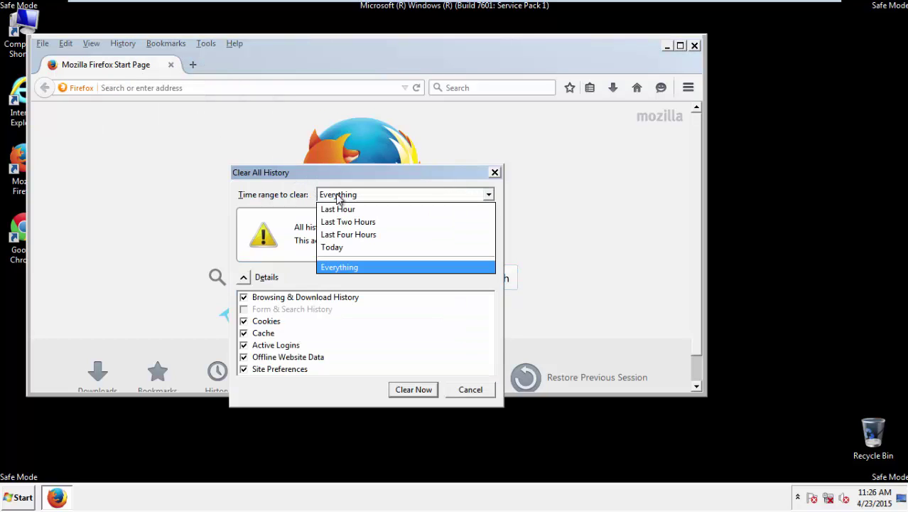
left_click(341, 268)
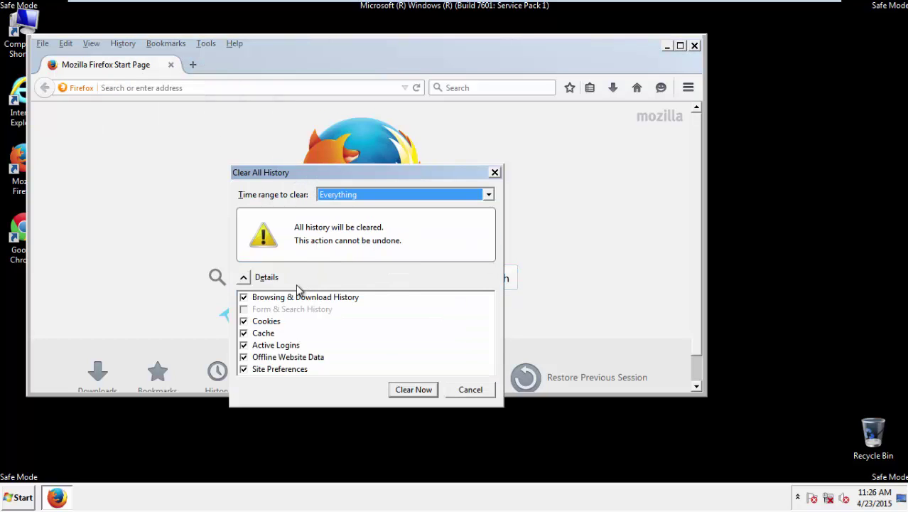
left_click(244, 357)
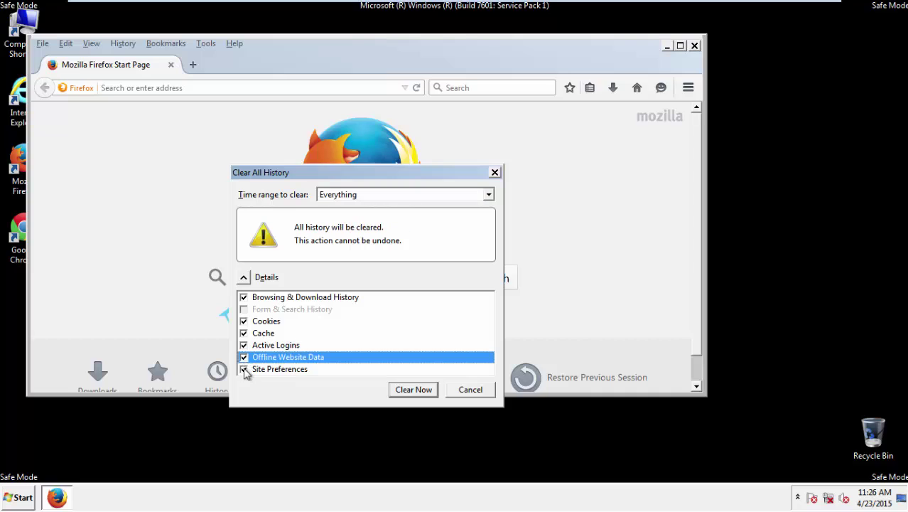
left_click(243, 368)
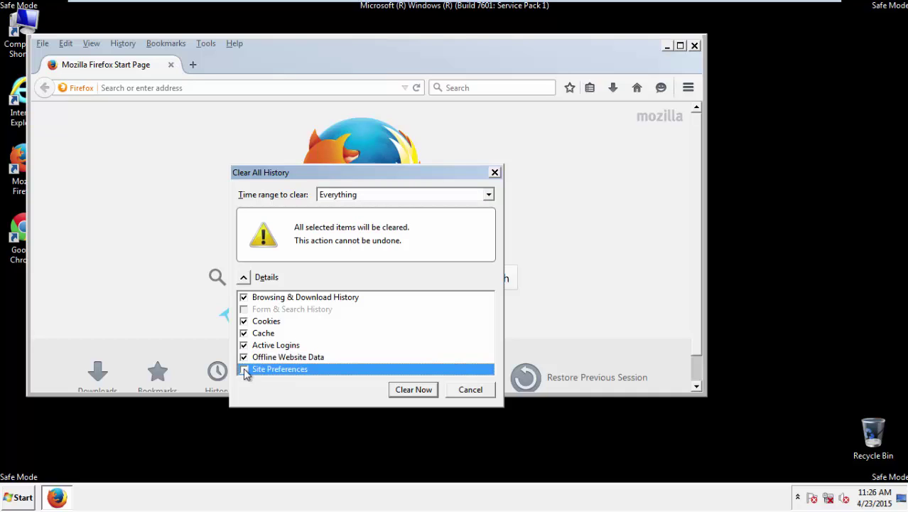
left_click(412, 391)
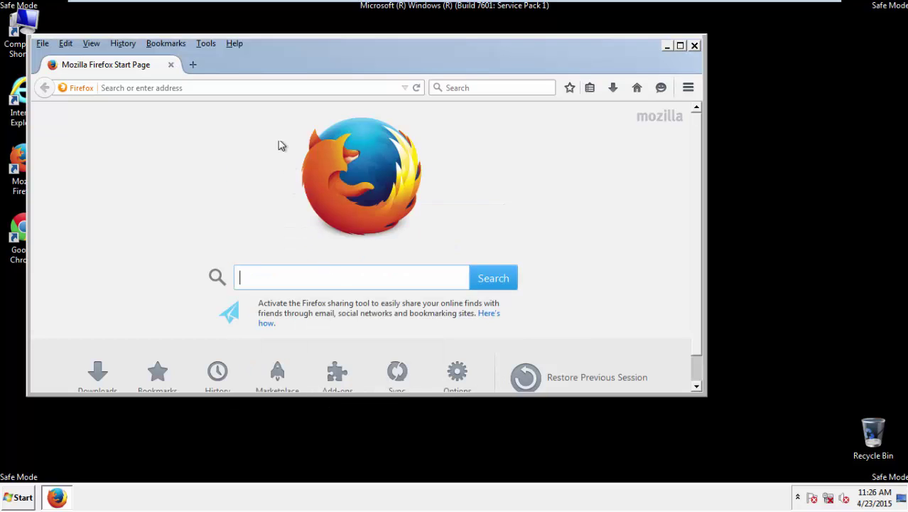
left_click(234, 44)
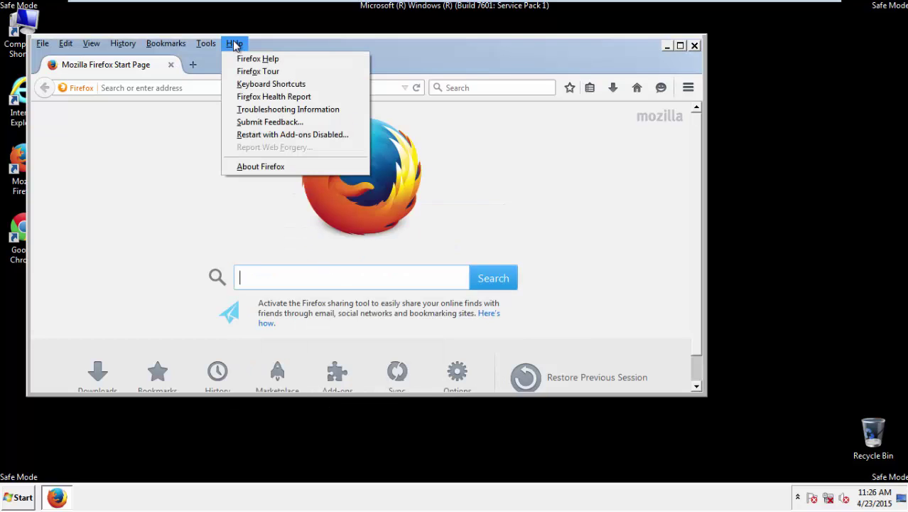
Refresh Firefox from Troubleshooting Information, finish the import wizard, and close the browser.
left_click(268, 109)
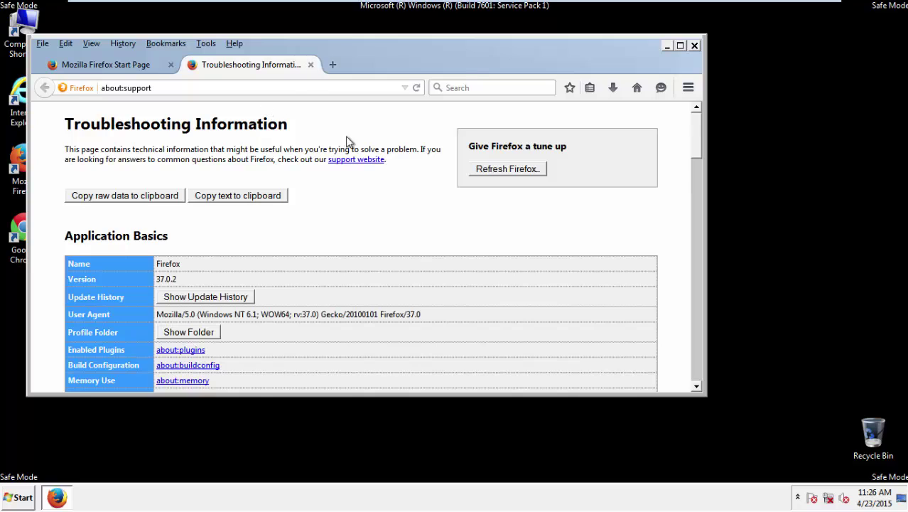
left_click(526, 170)
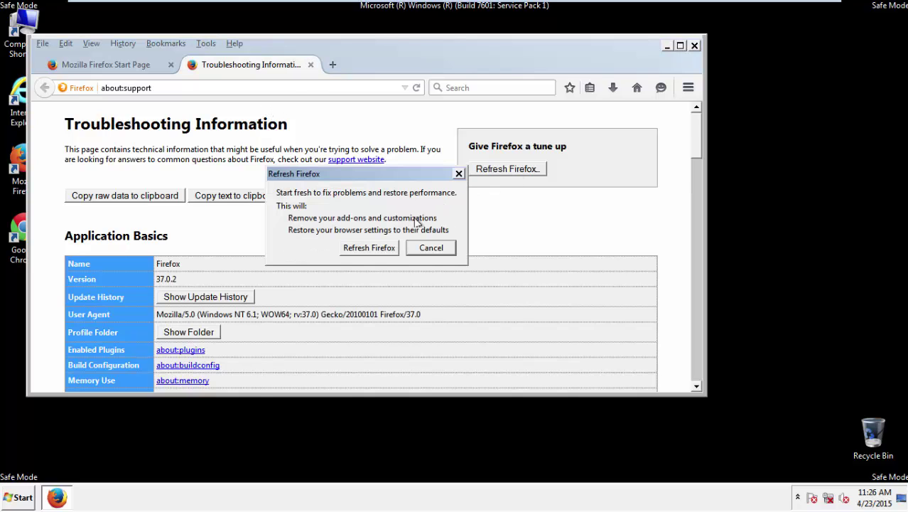
left_click(369, 248)
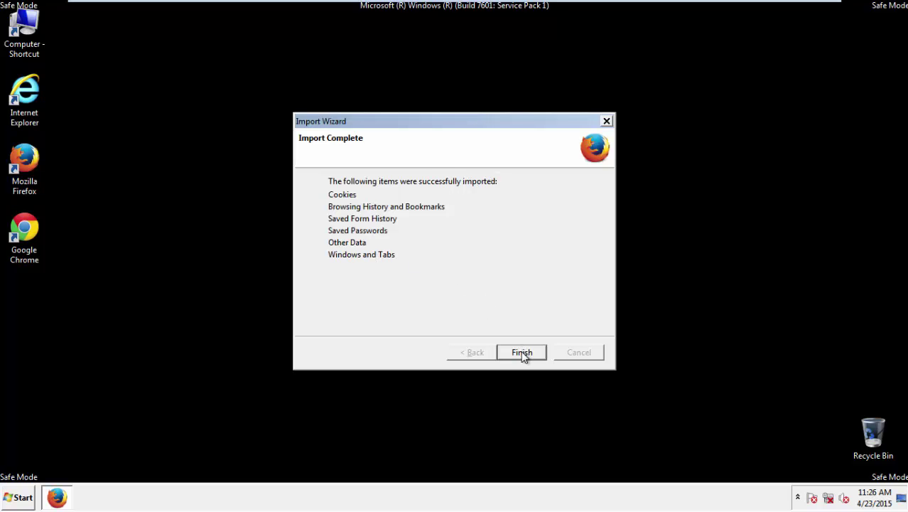
left_click(522, 353)
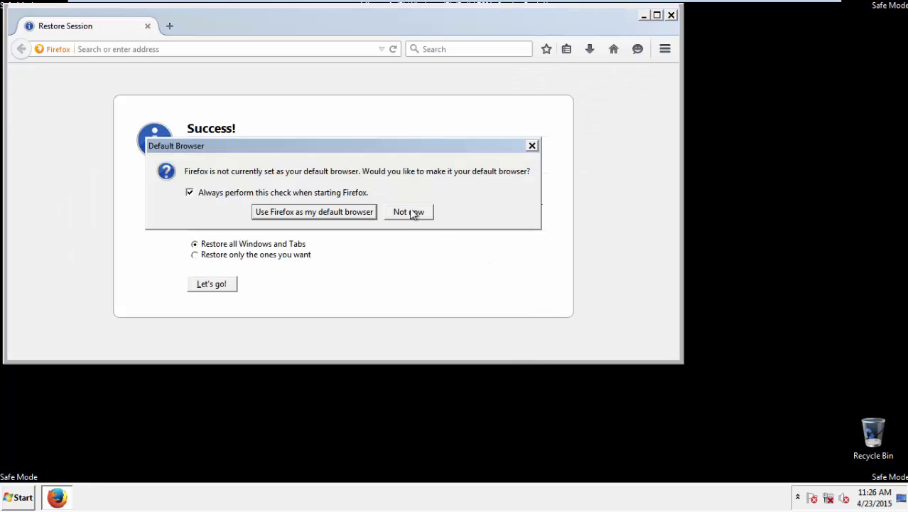
left_click(411, 212)
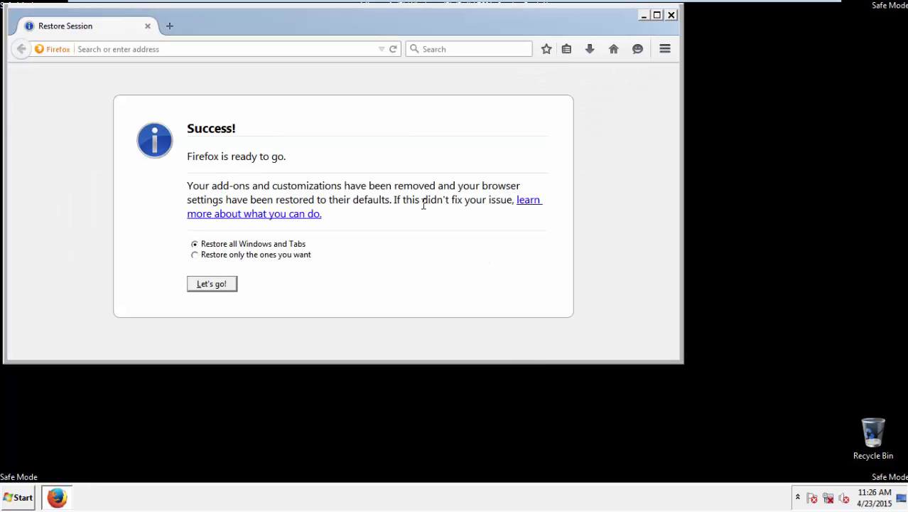
left_click(671, 15)
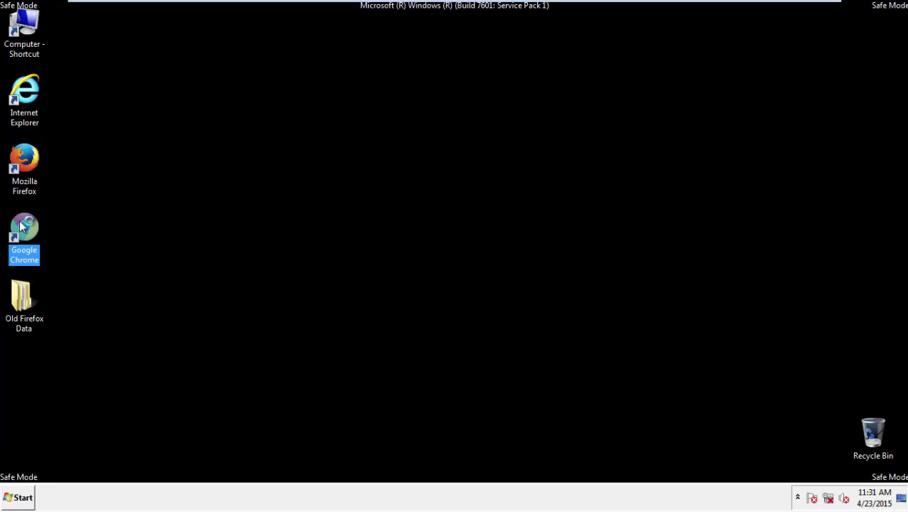
Launch Chrome, dismiss the default-browser prompt, and go to its History settings page.
double_click(22, 226)
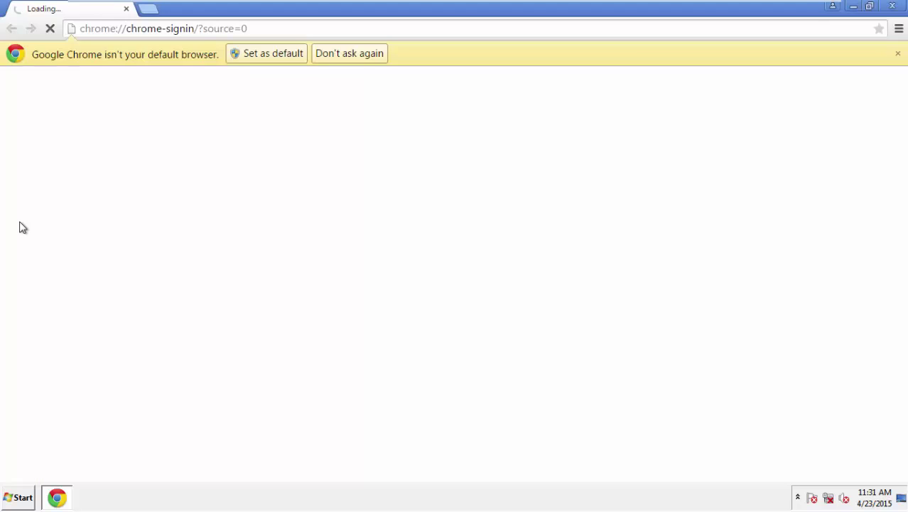
left_click(363, 54)
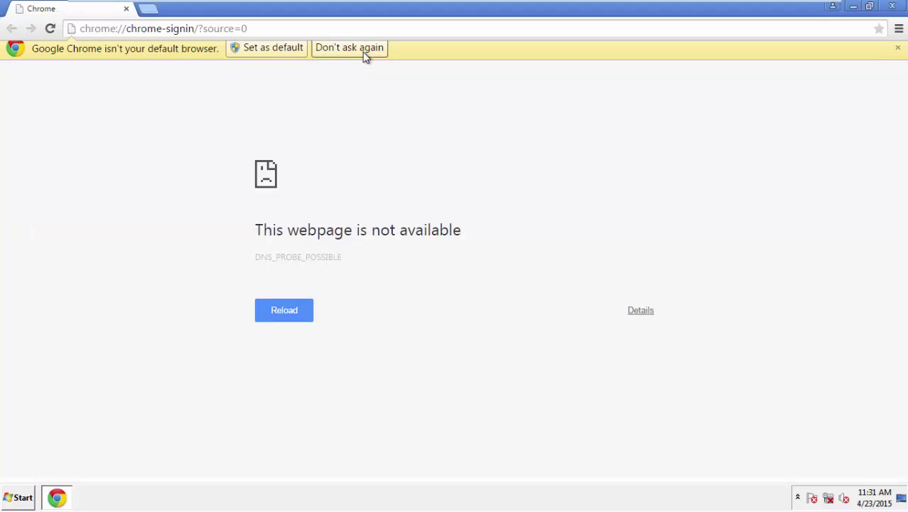
left_click(899, 30)
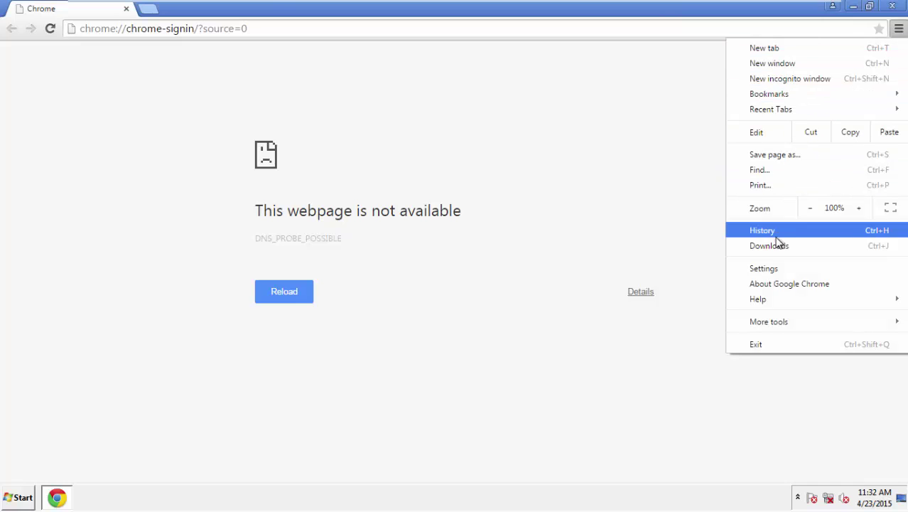
left_click(766, 267)
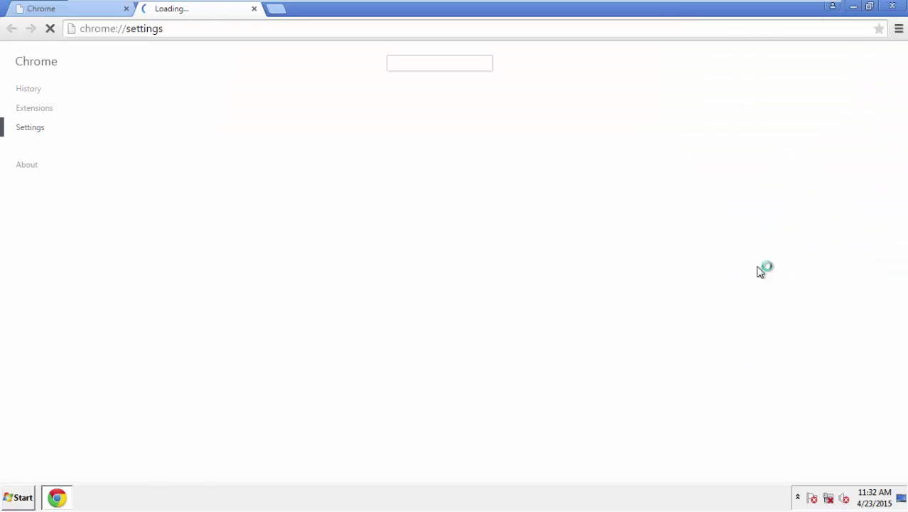
left_click(32, 91)
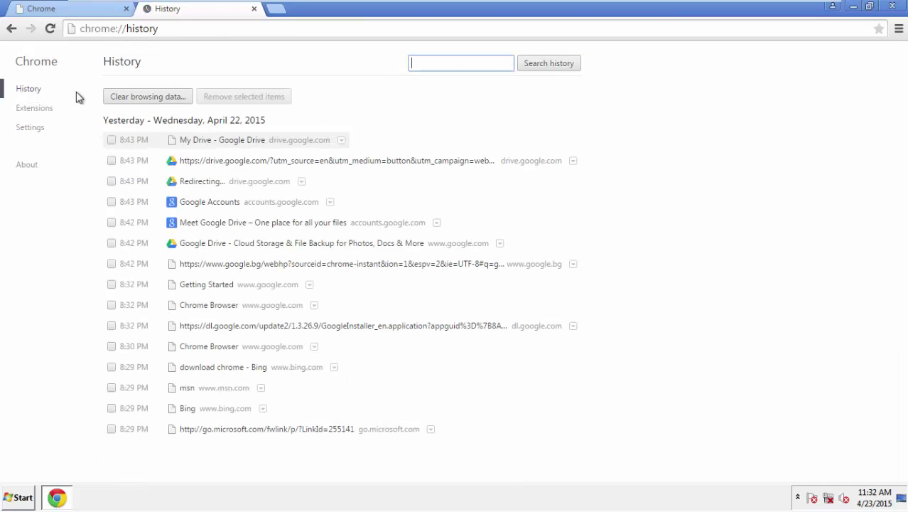
Clear browsing data from the beginning of time, adding autofill, hosted app data and content licenses.
left_click(136, 97)
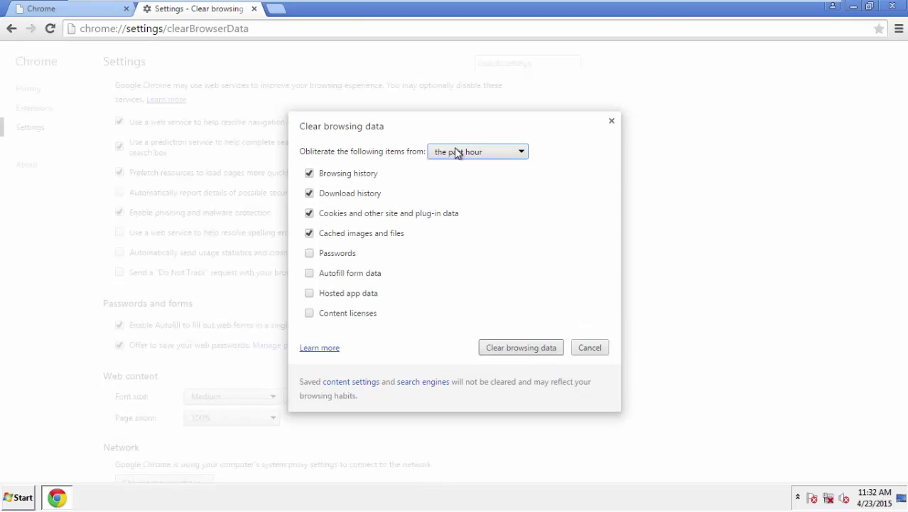
left_click(457, 154)
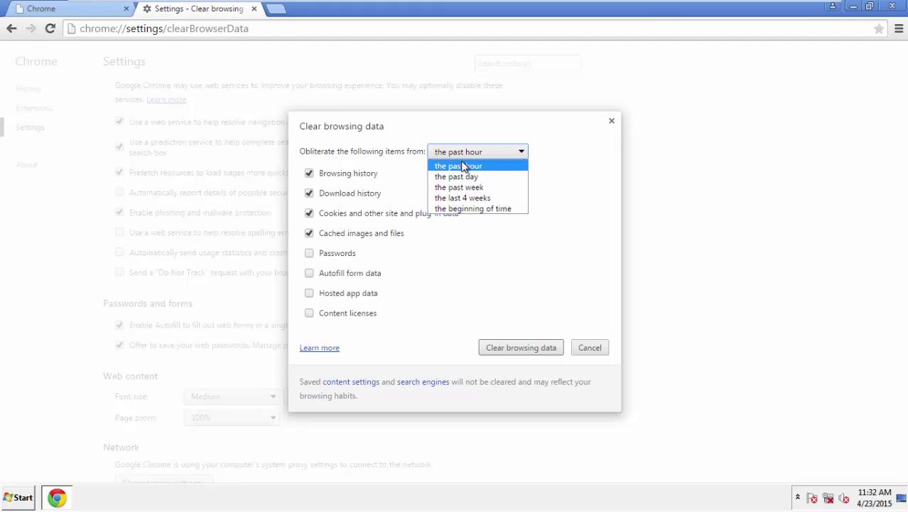
left_click(455, 209)
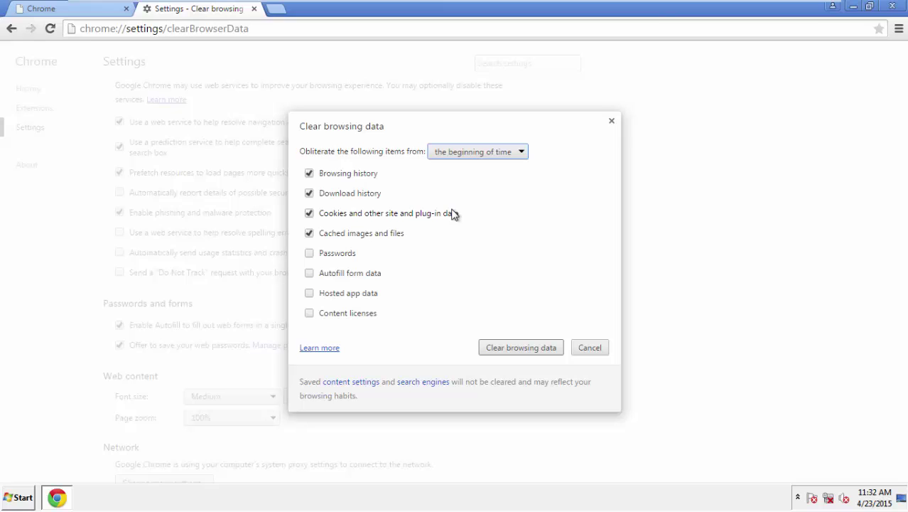
left_click(311, 274)
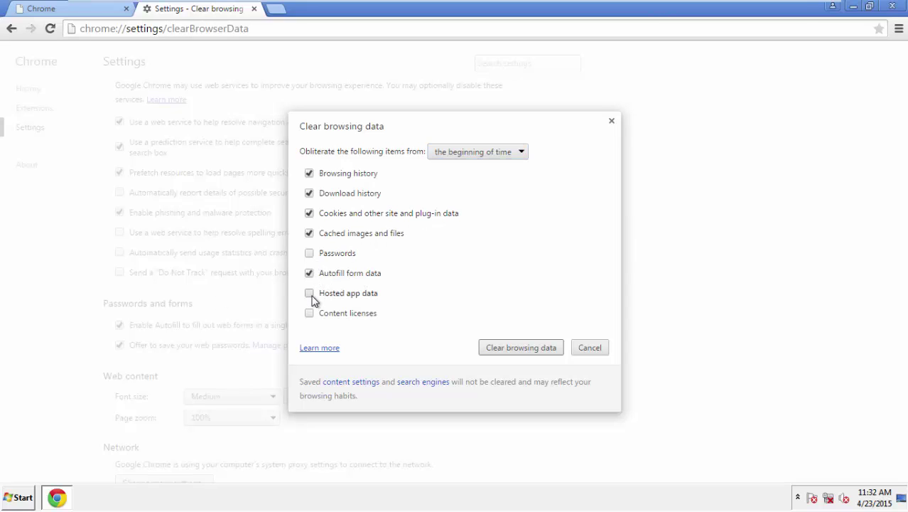
left_click(311, 294)
left_click(310, 313)
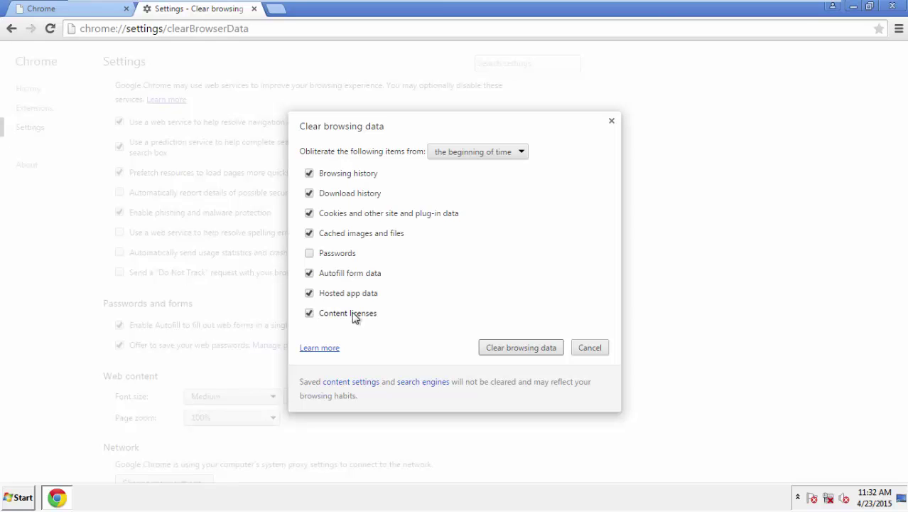
left_click(509, 350)
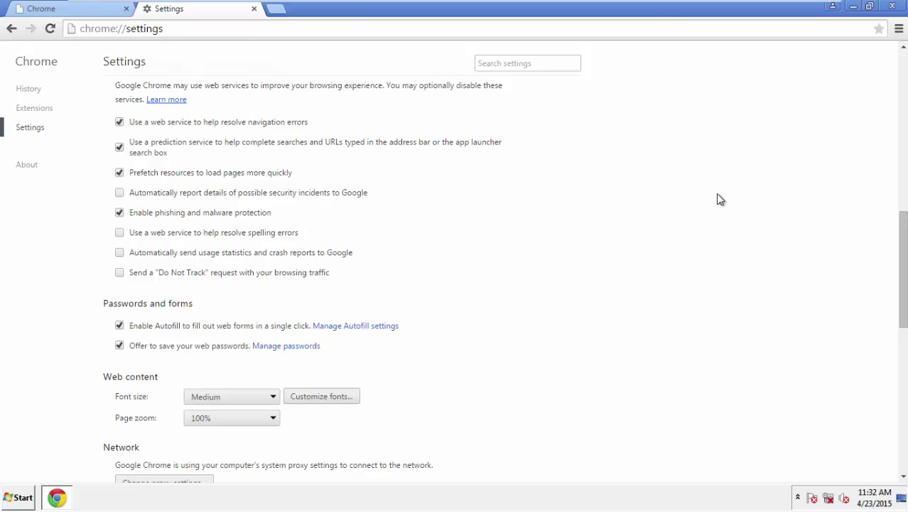
Restore Chrome's settings to their original defaults with Reset settings, then close Chrome.
left_click_drag(903, 219, 903, 375)
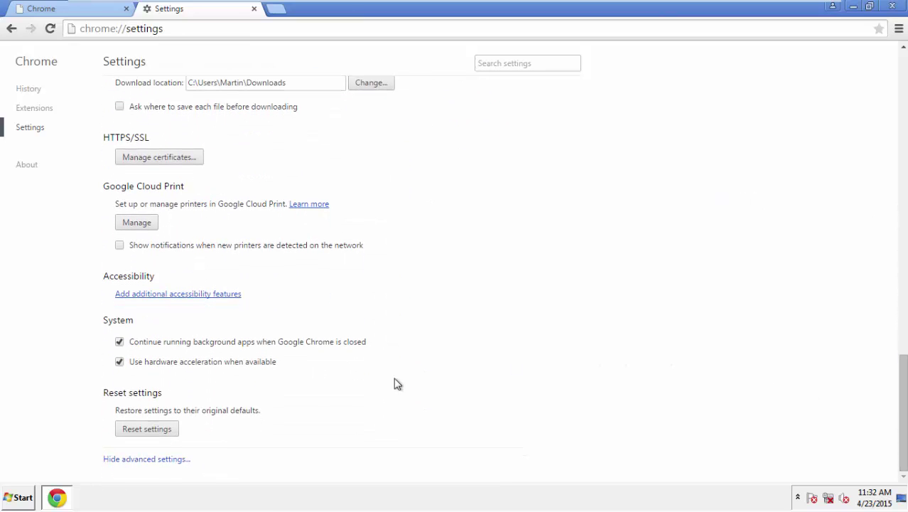
left_click(175, 435)
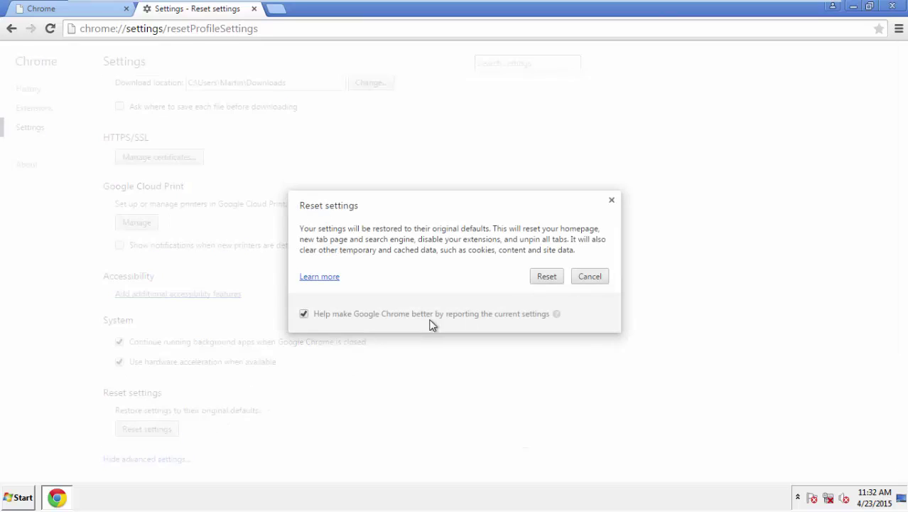
left_click(545, 278)
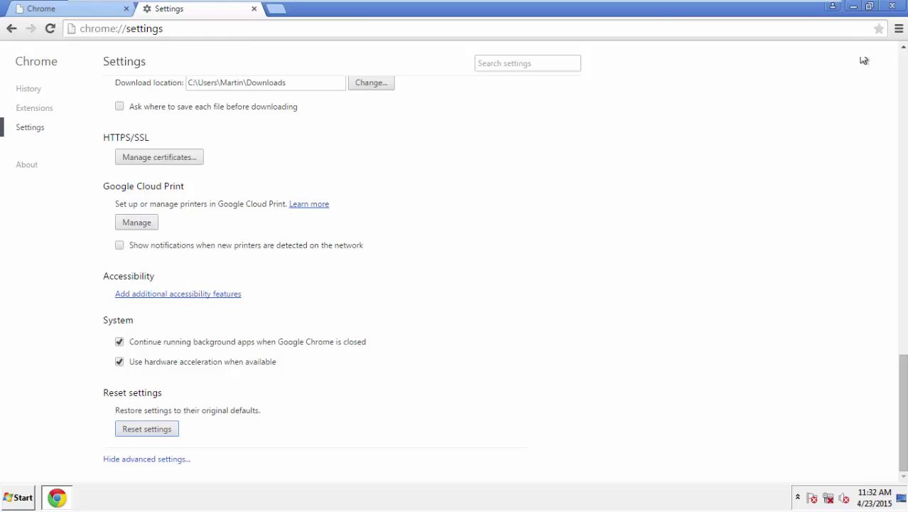
left_click(885, 6)
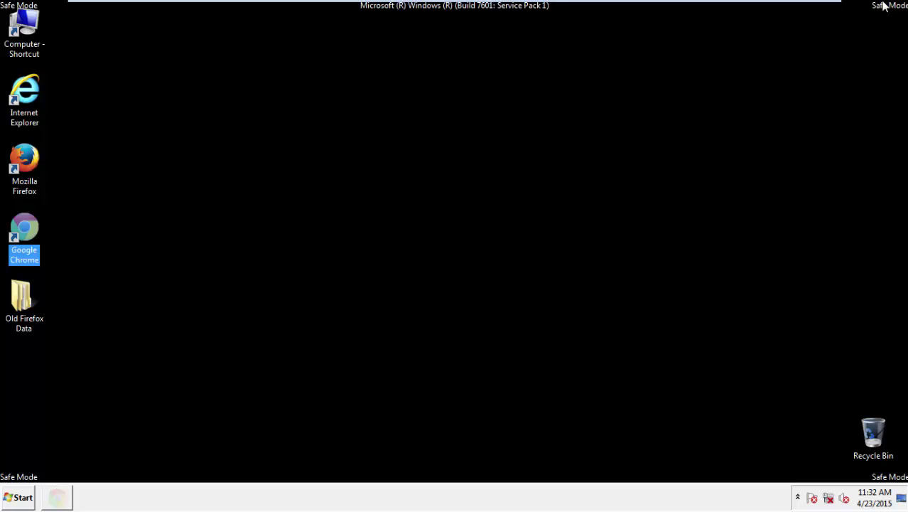
Remove Capricornus in Firefox's Add-ons manager, restart Firefox, then close its window.
left_click(491, 230)
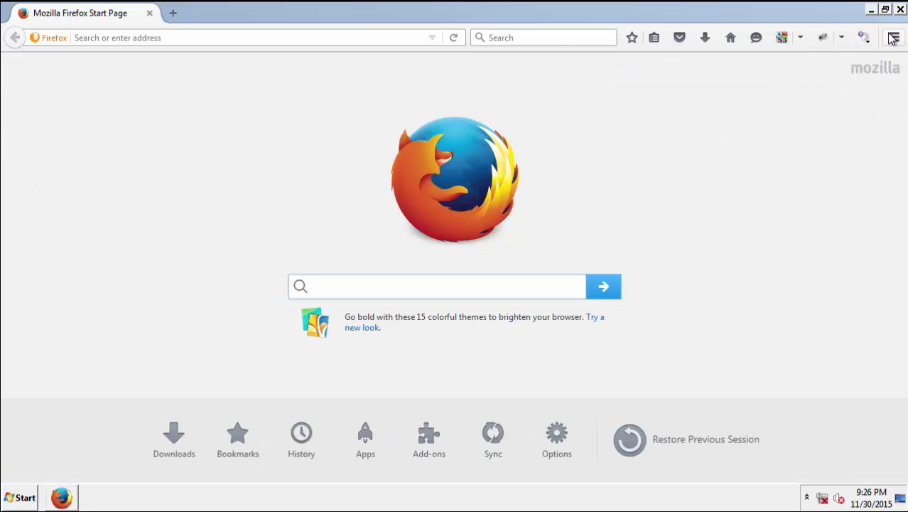
left_click(893, 37)
left_click(865, 249)
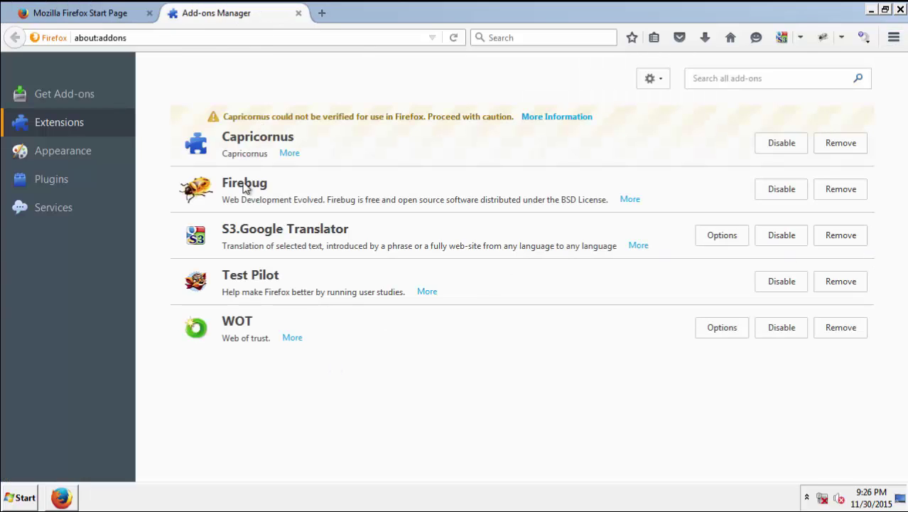
left_click(844, 142)
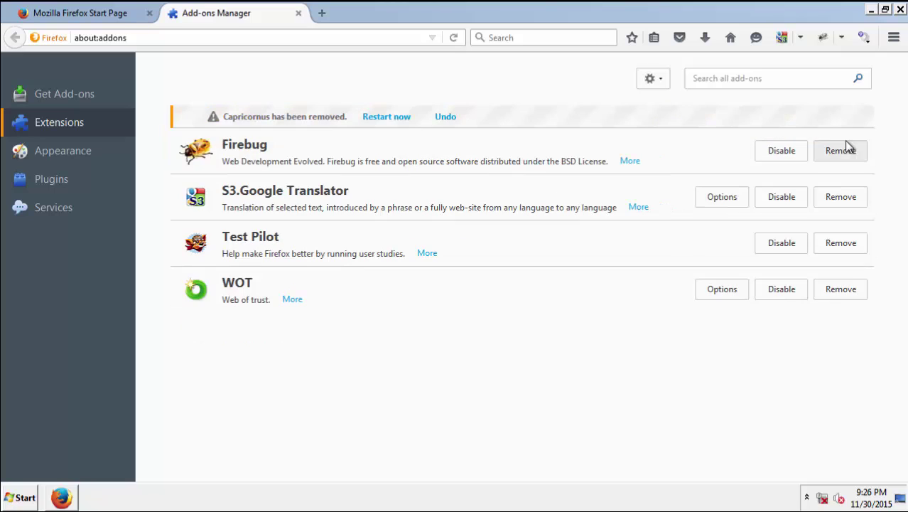
left_click(394, 118)
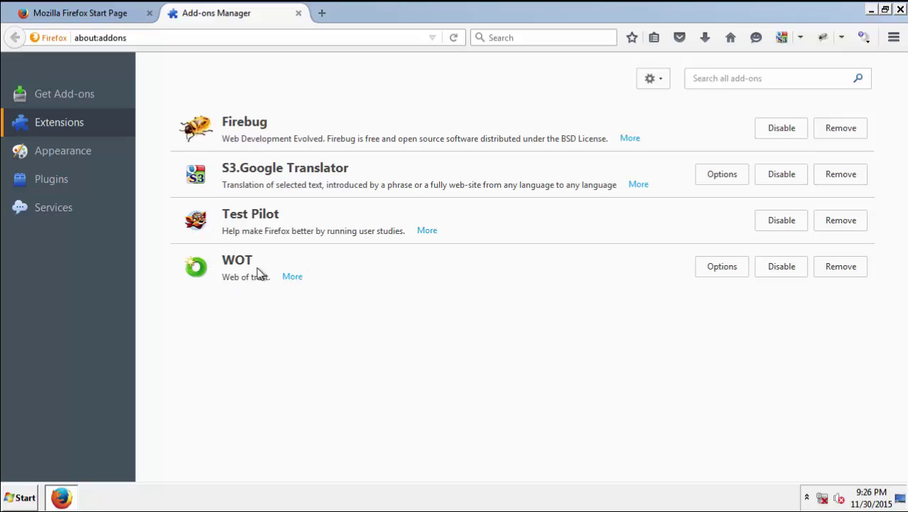
left_click(900, 10)
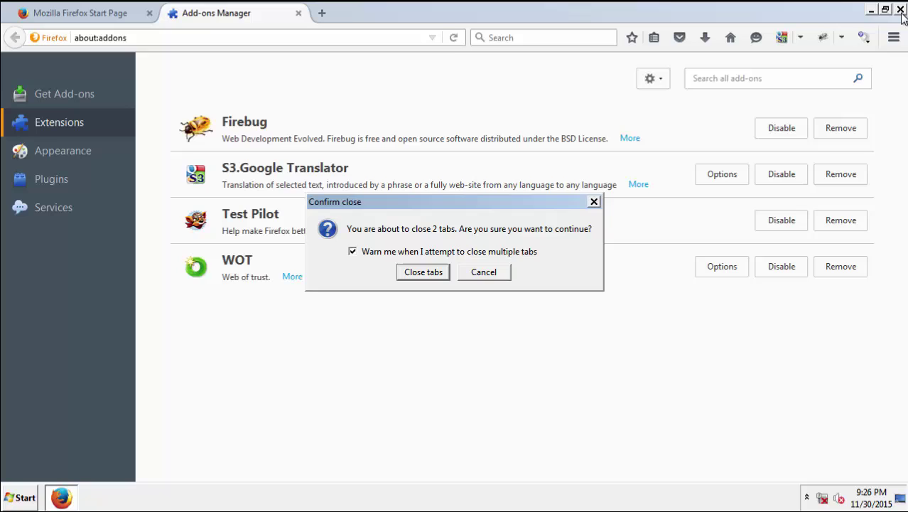
Confirm closing Firefox's tabs, then delete Capricornus from Chrome's Extensions list and close Chrome.
left_click(424, 275)
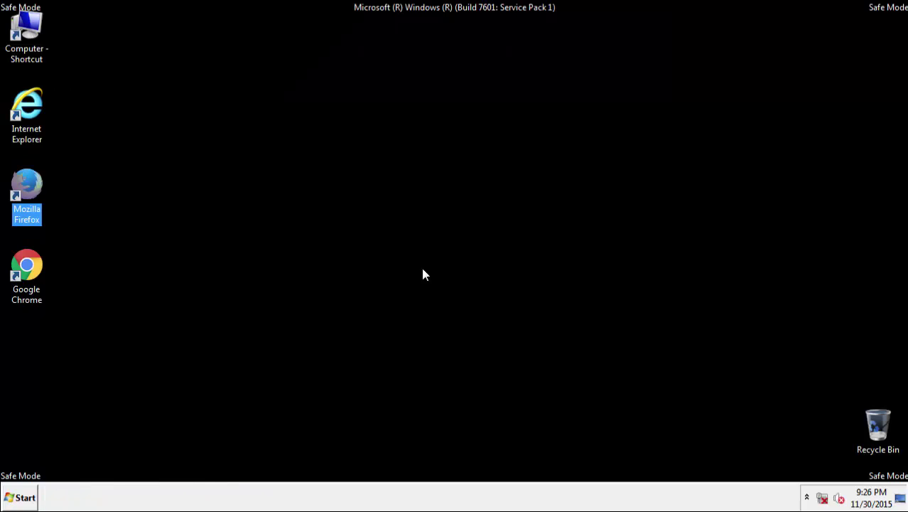
left_click(424, 274)
left_click(21, 277)
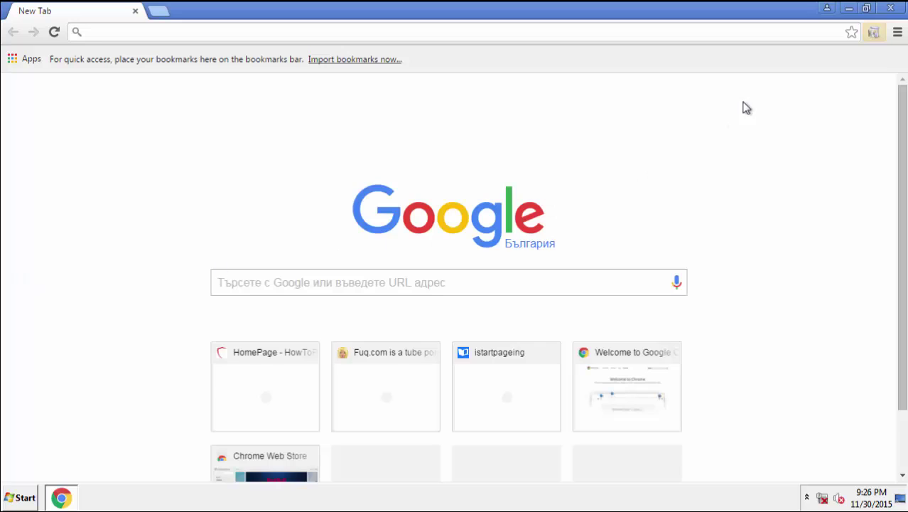
left_click(897, 32)
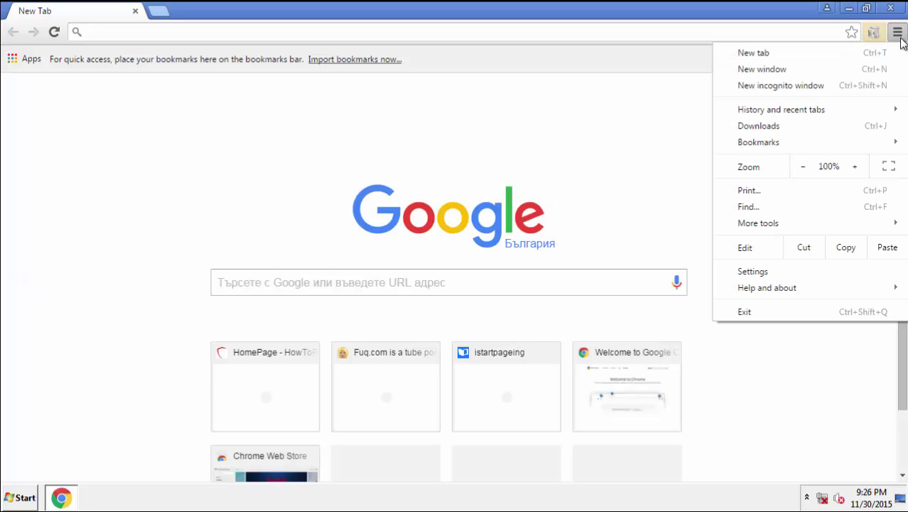
left_click(797, 270)
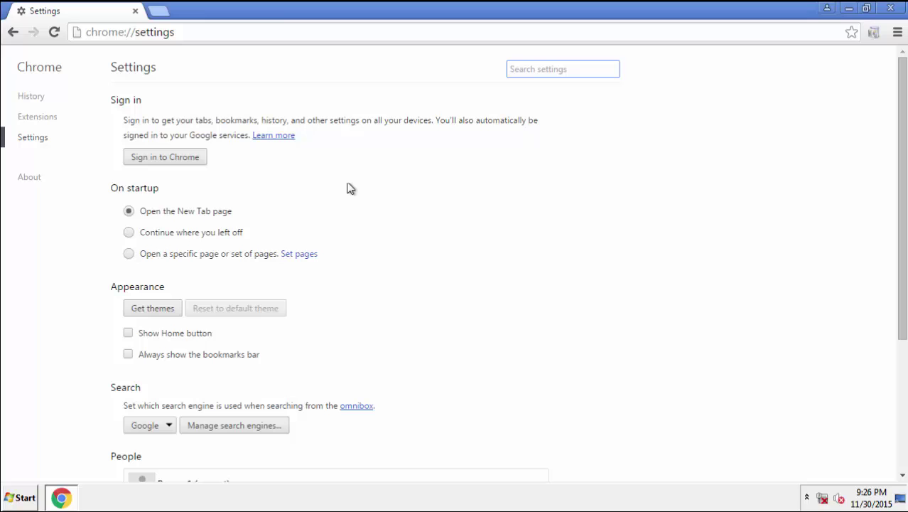
left_click(27, 118)
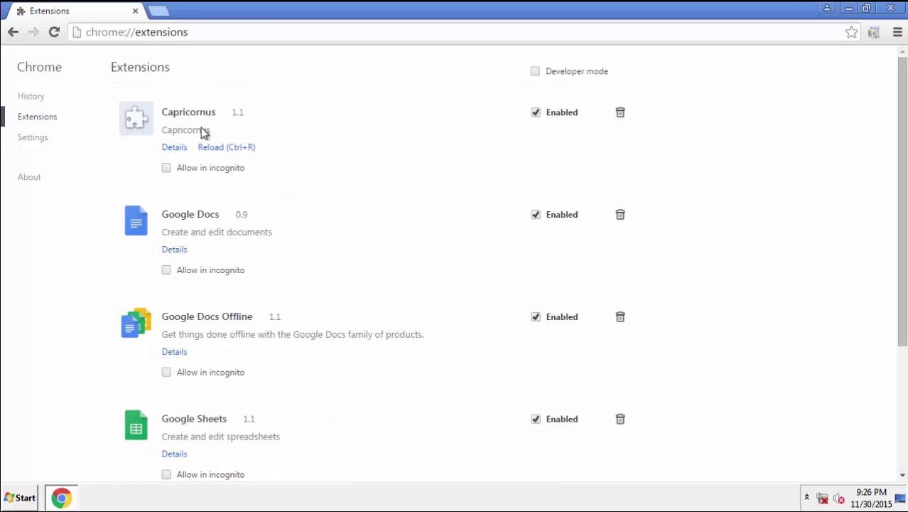
left_click(631, 115)
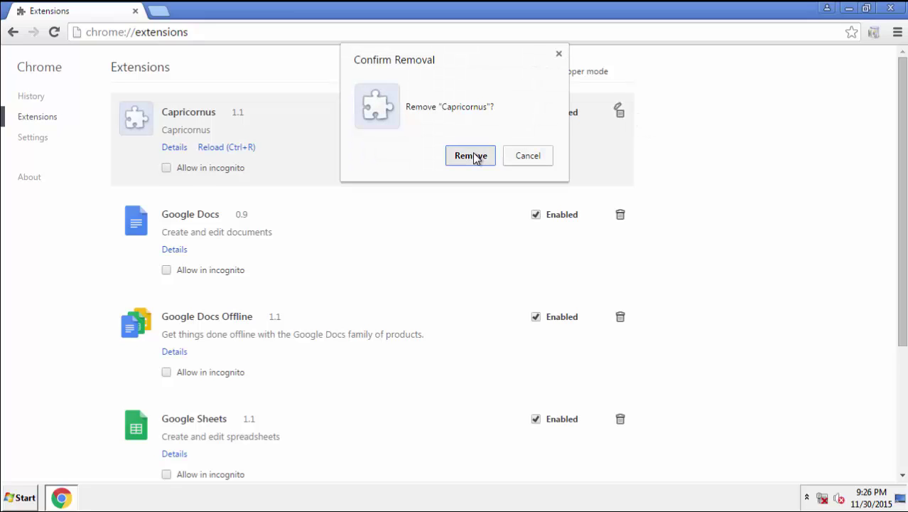
left_click(472, 156)
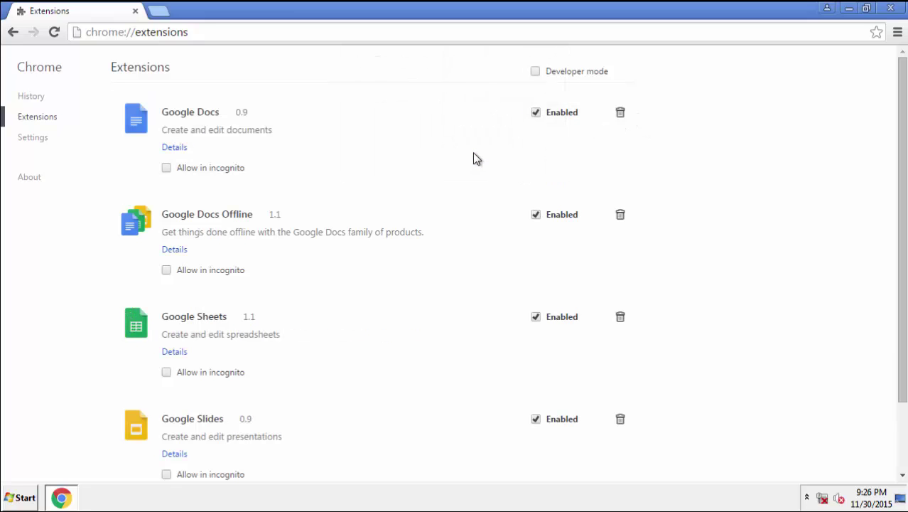
left_click(891, 9)
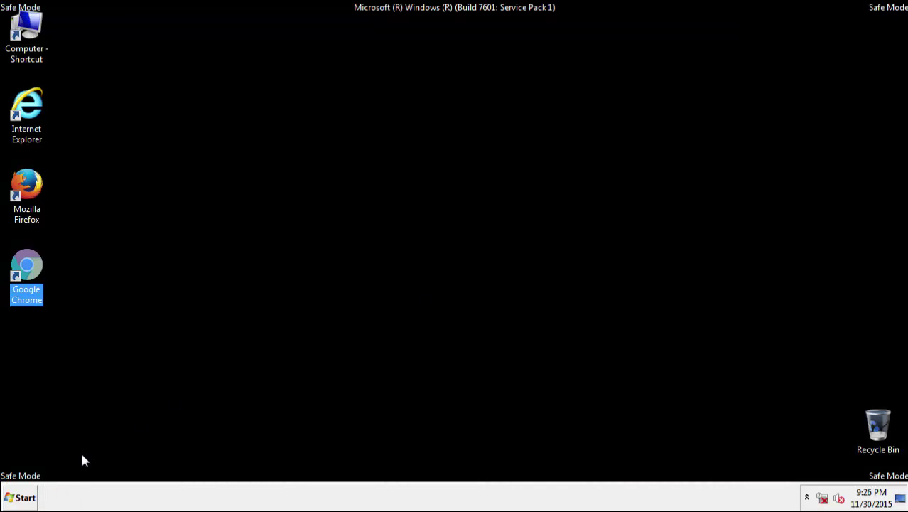
Restart Windows 7 using the Restart option beside Shut down in the Start menu.
left_click(26, 496)
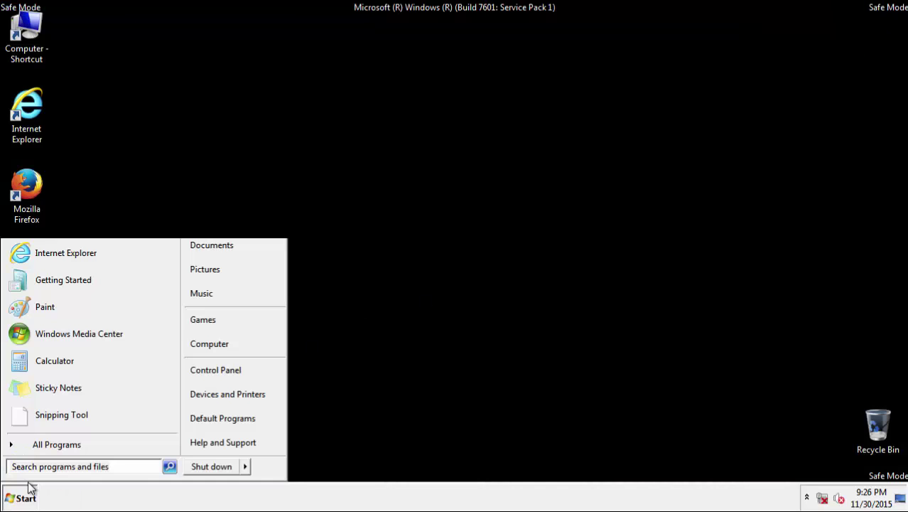
left_click(245, 467)
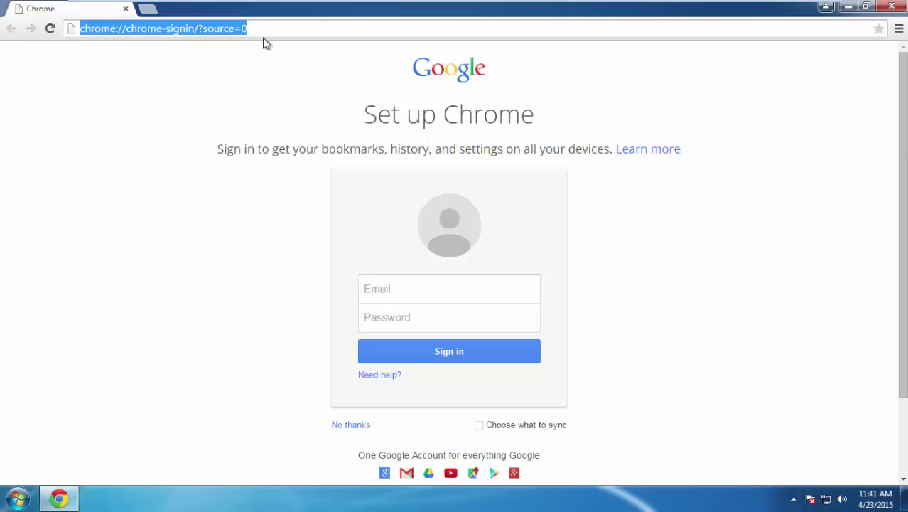
Load howtoremove.guide and open the PC Optimization Tips article from its Tips section.
type("howtoremove.guide")
key("Return")
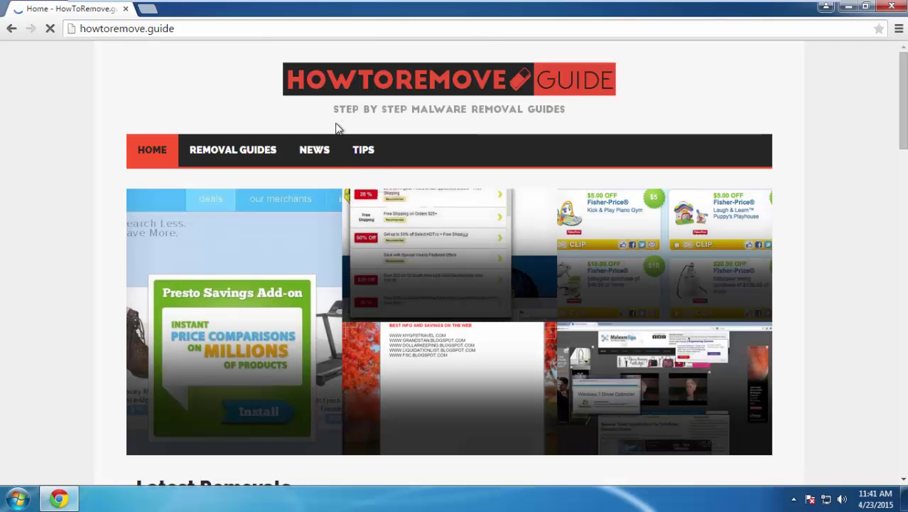
left_click(359, 151)
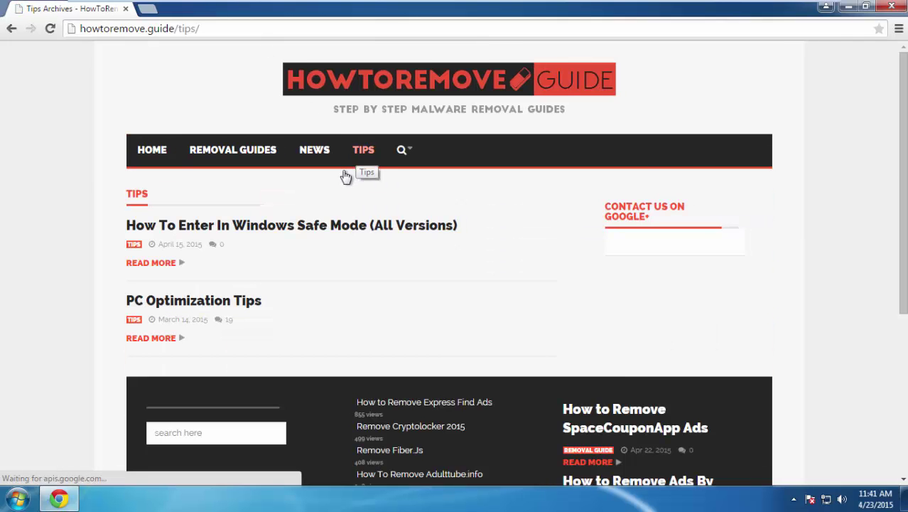
left_click(177, 311)
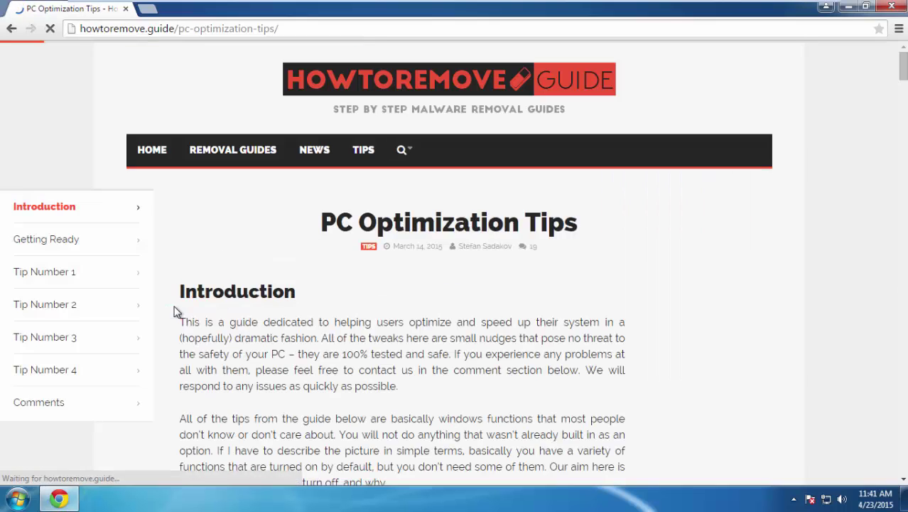
Jump through the article's sections from Getting Ready down to Tip Number 3.
left_click(25, 240)
left_click(62, 146)
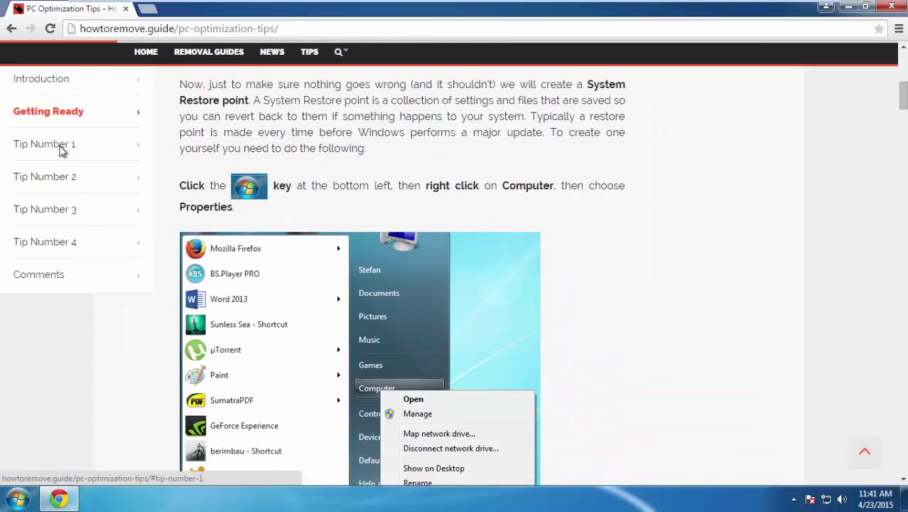
left_click(54, 176)
left_click(51, 208)
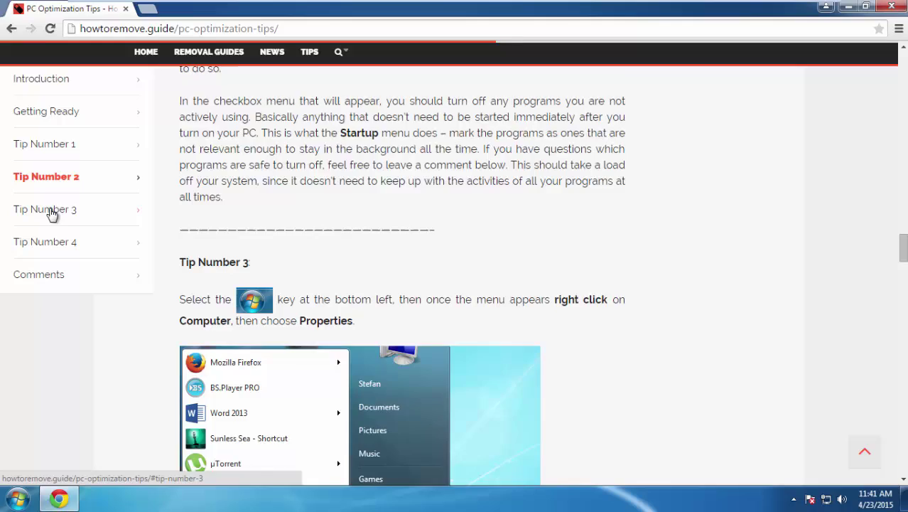